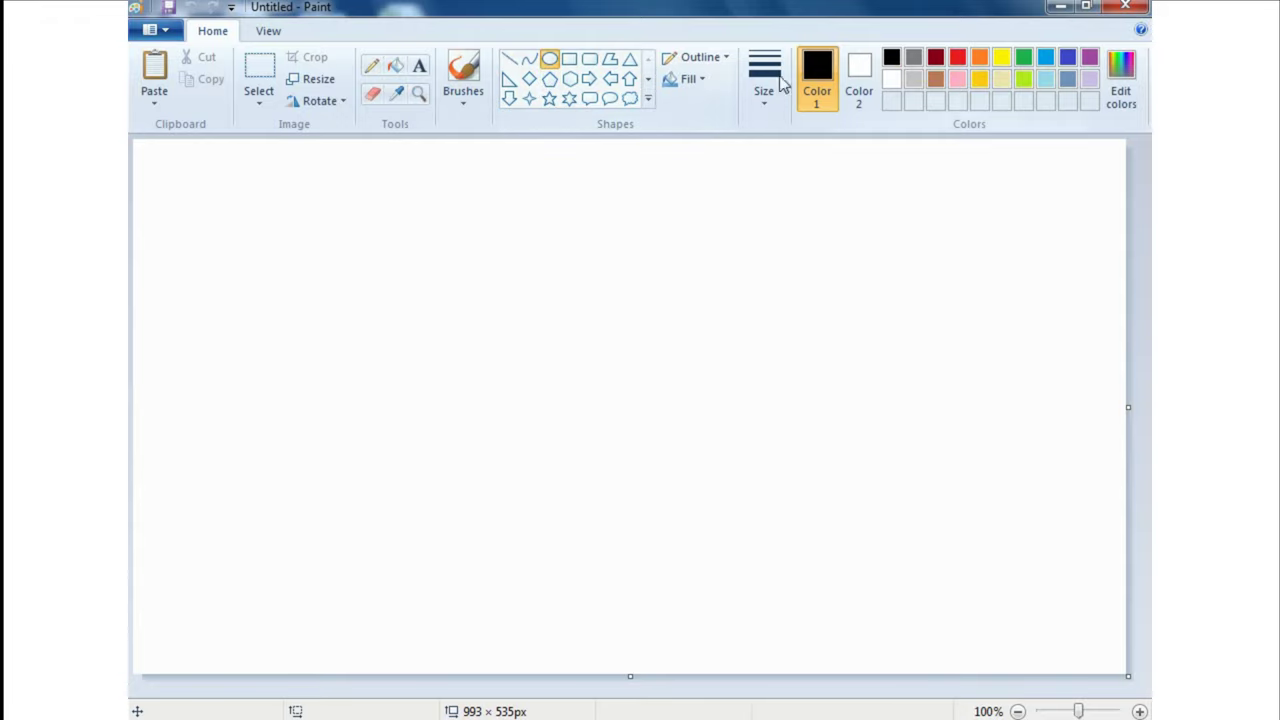
Draw a 343 × 415px head oval in the canvas centre with a 3px outline.
left_click(760, 92)
left_click(617, 243)
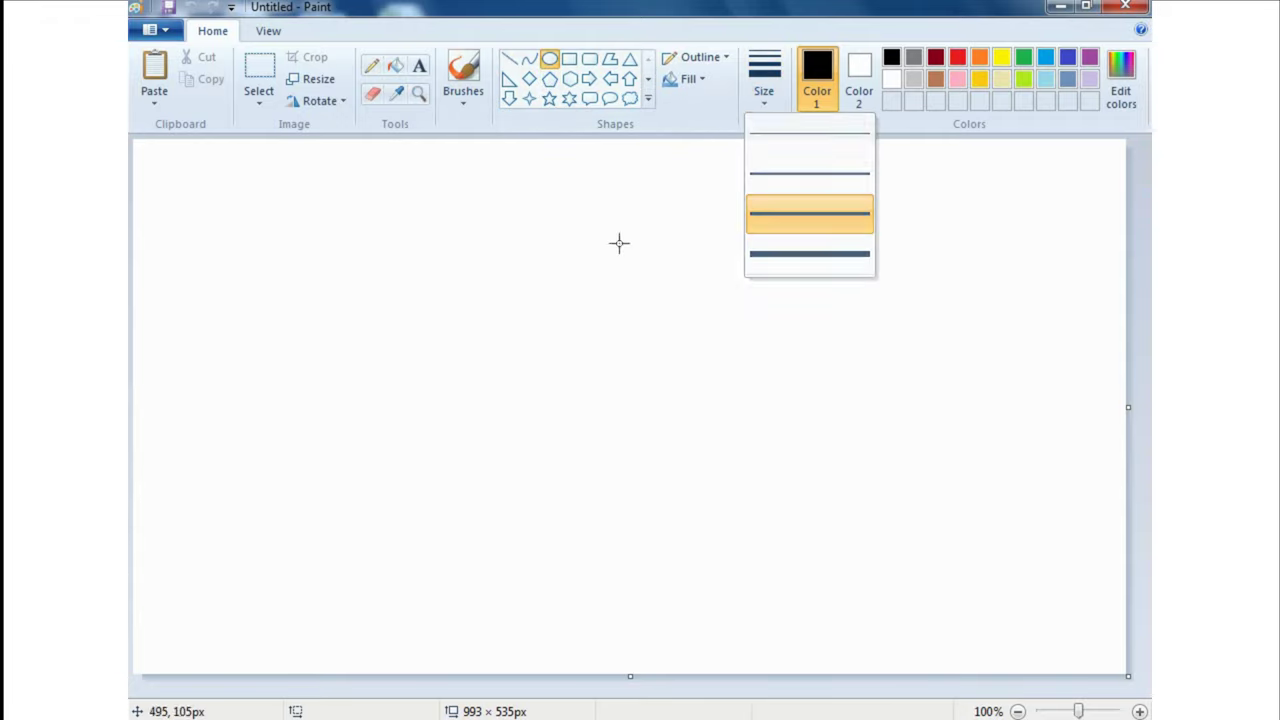
left_click_drag(502, 180, 845, 595)
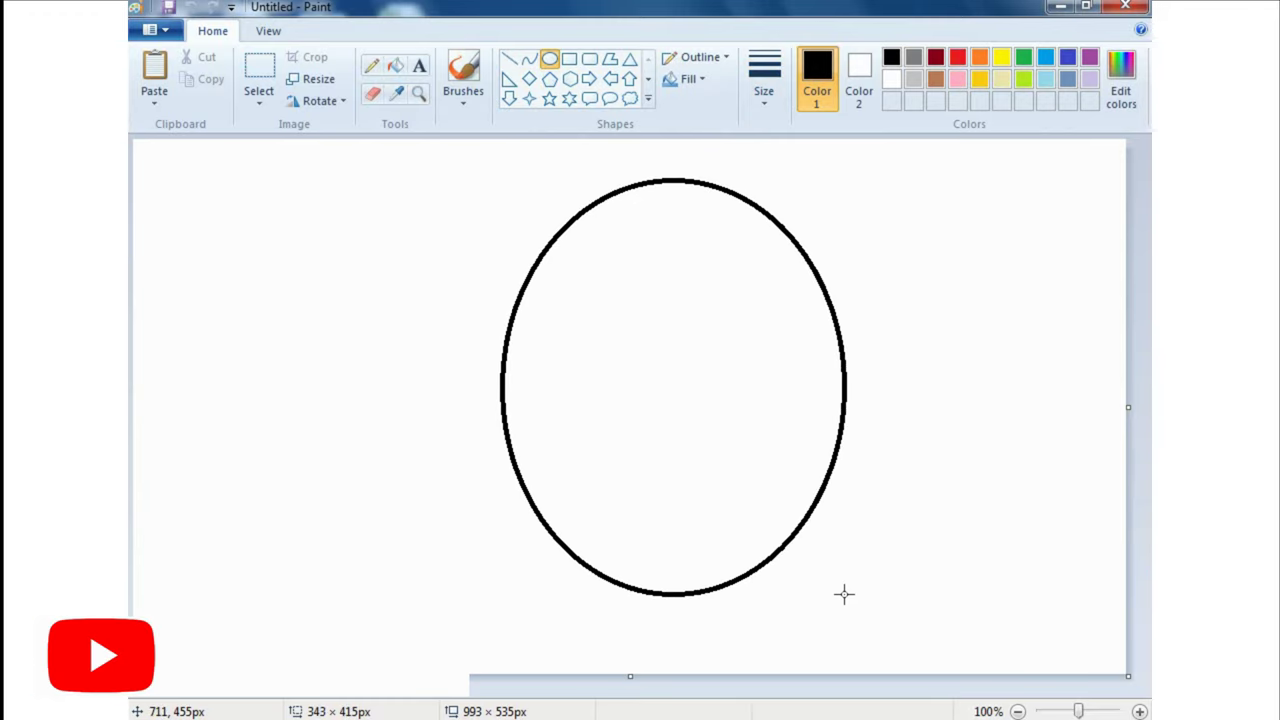
left_click_drag(746, 486, 692, 478)
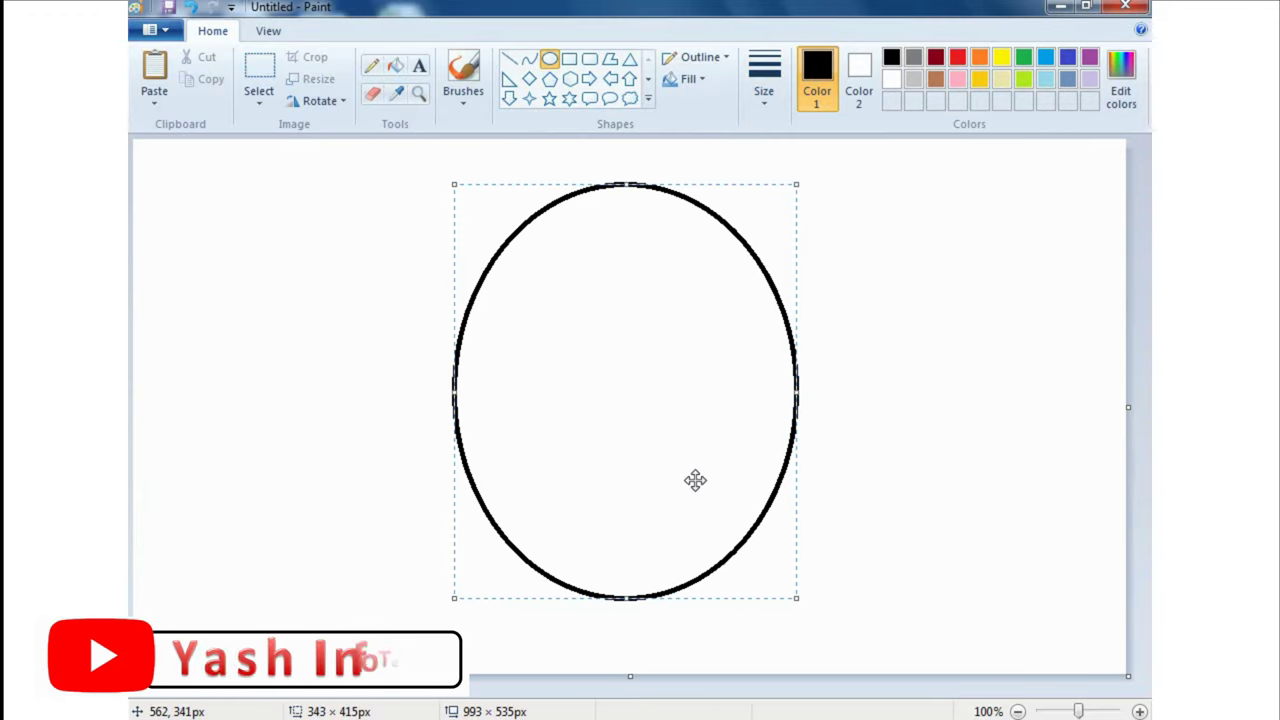
left_click(767, 98)
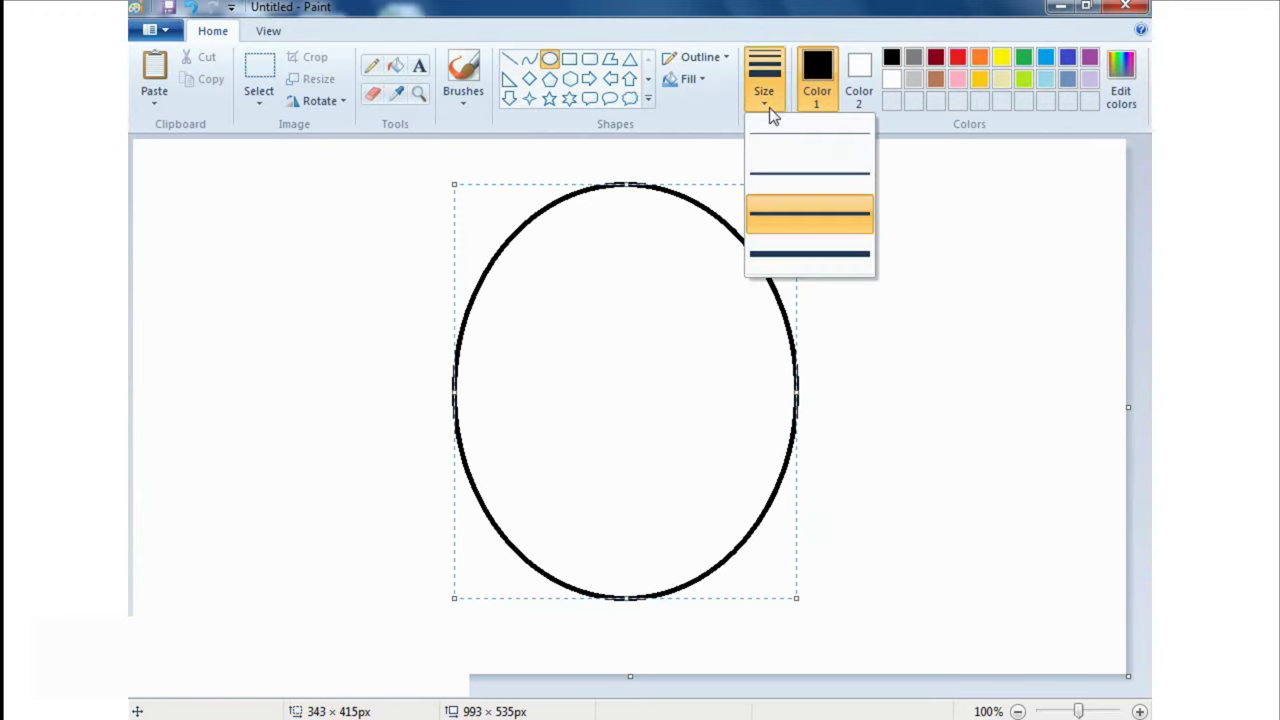
left_click(777, 171)
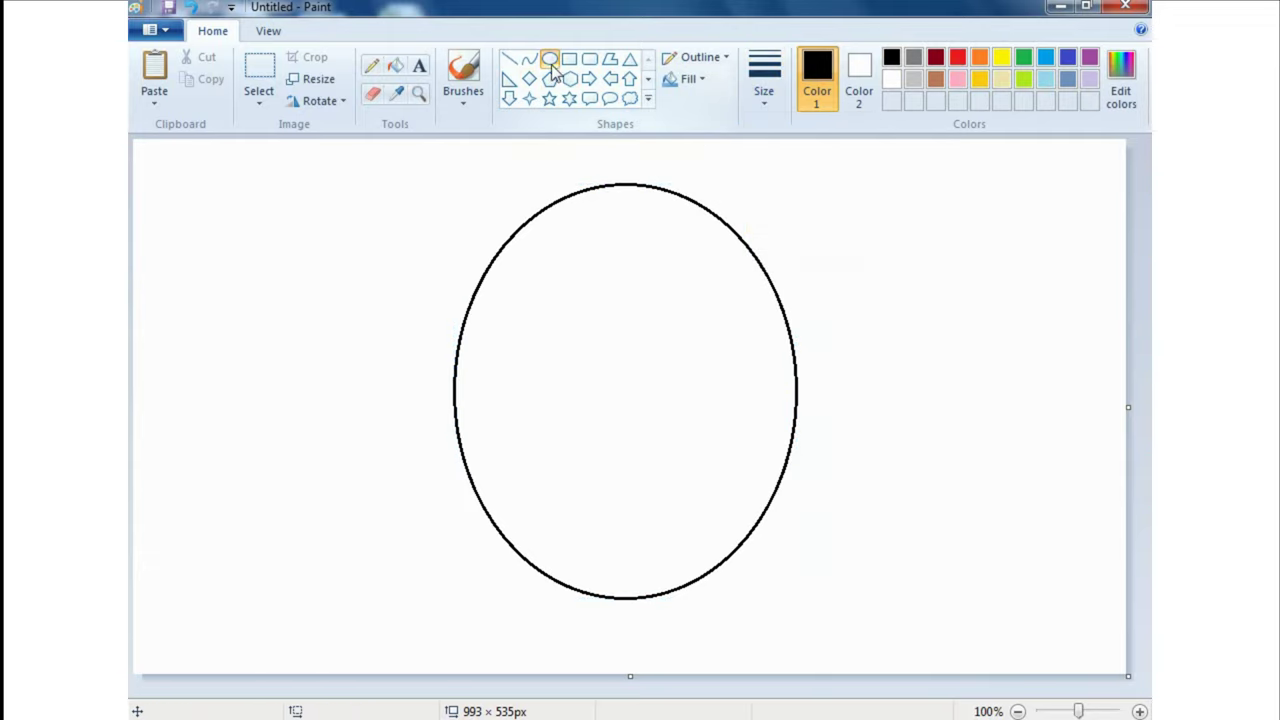
Draw a small oval ear overlapping the head's top-left.
left_click_drag(427, 193, 536, 338)
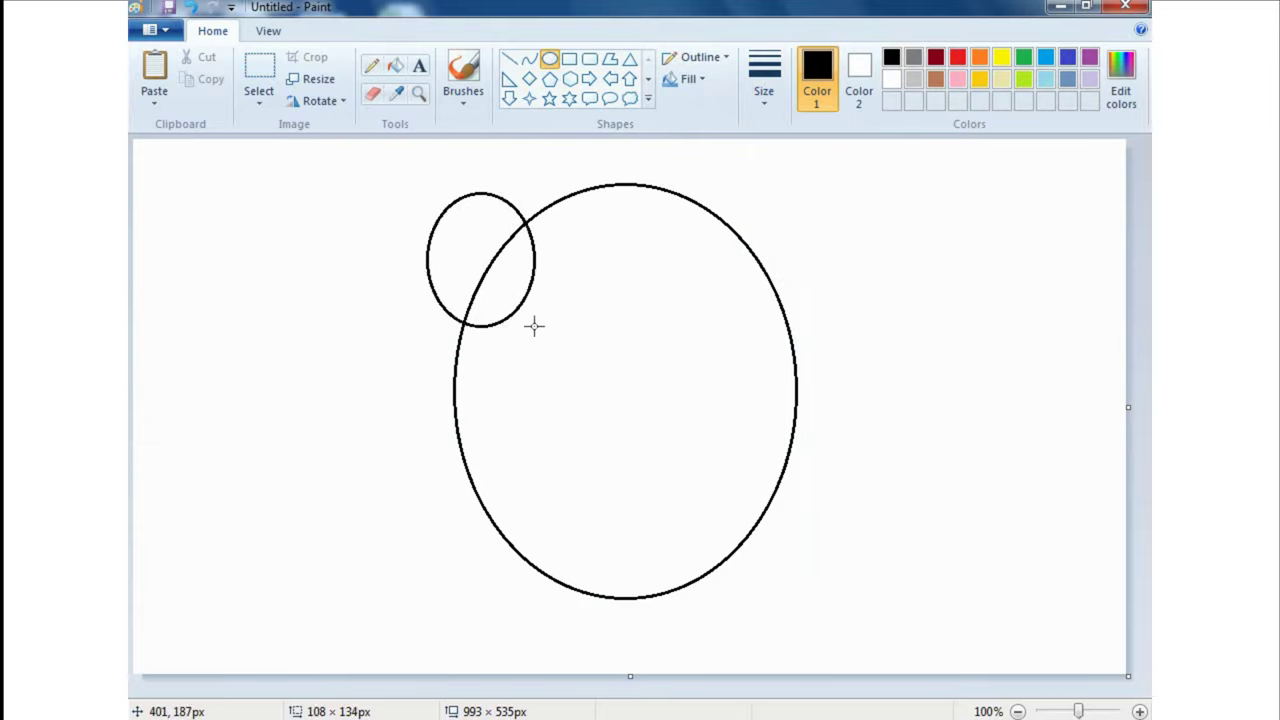
left_click_drag(511, 287, 516, 280)
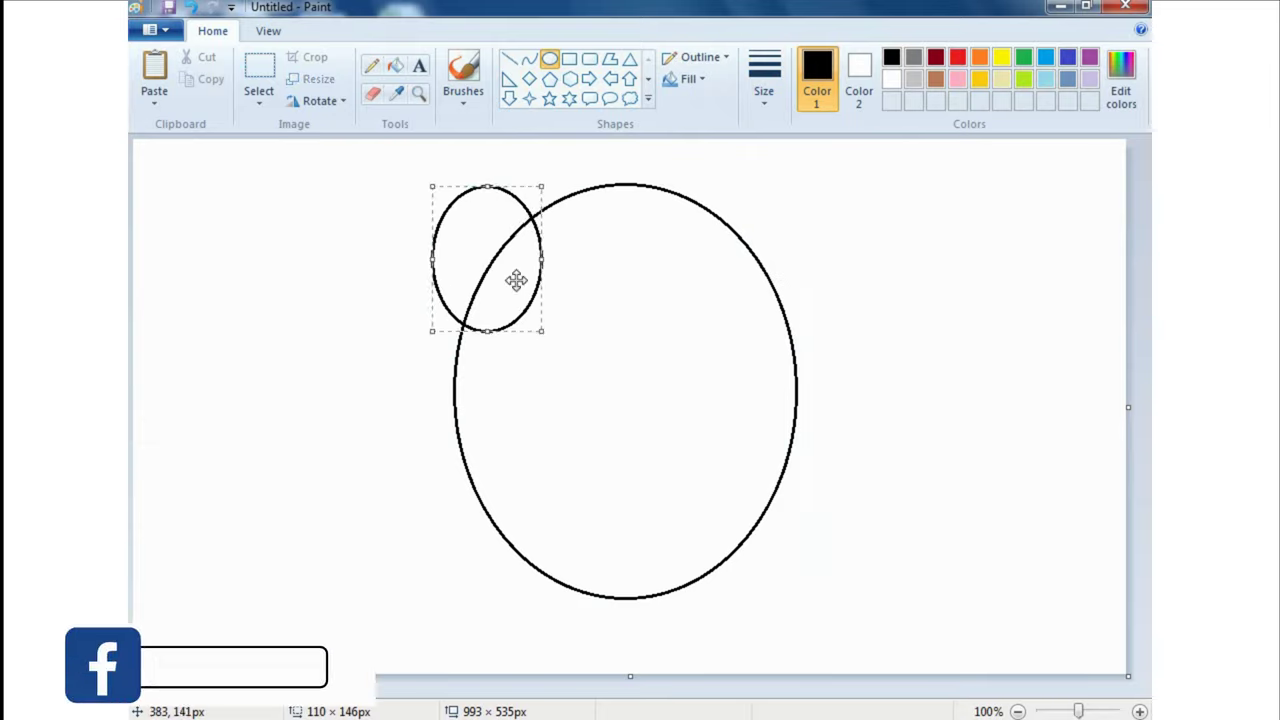
key("ctrl+v")
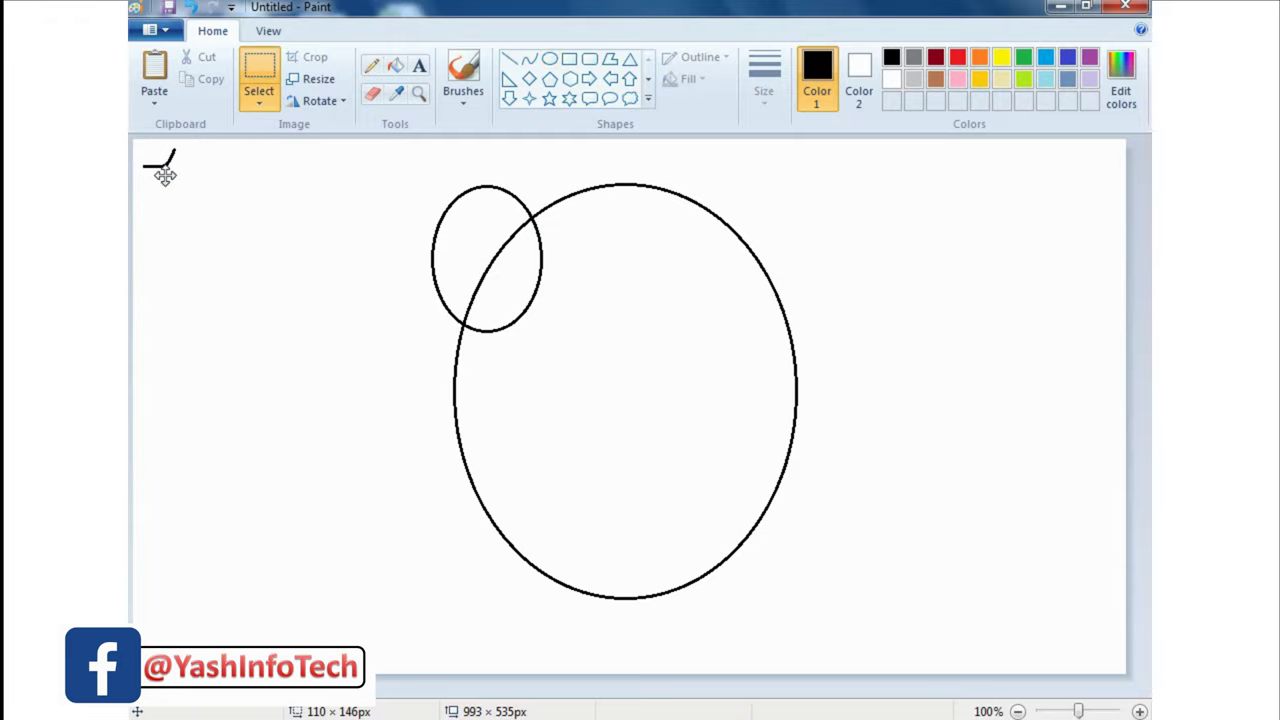
key("Delete")
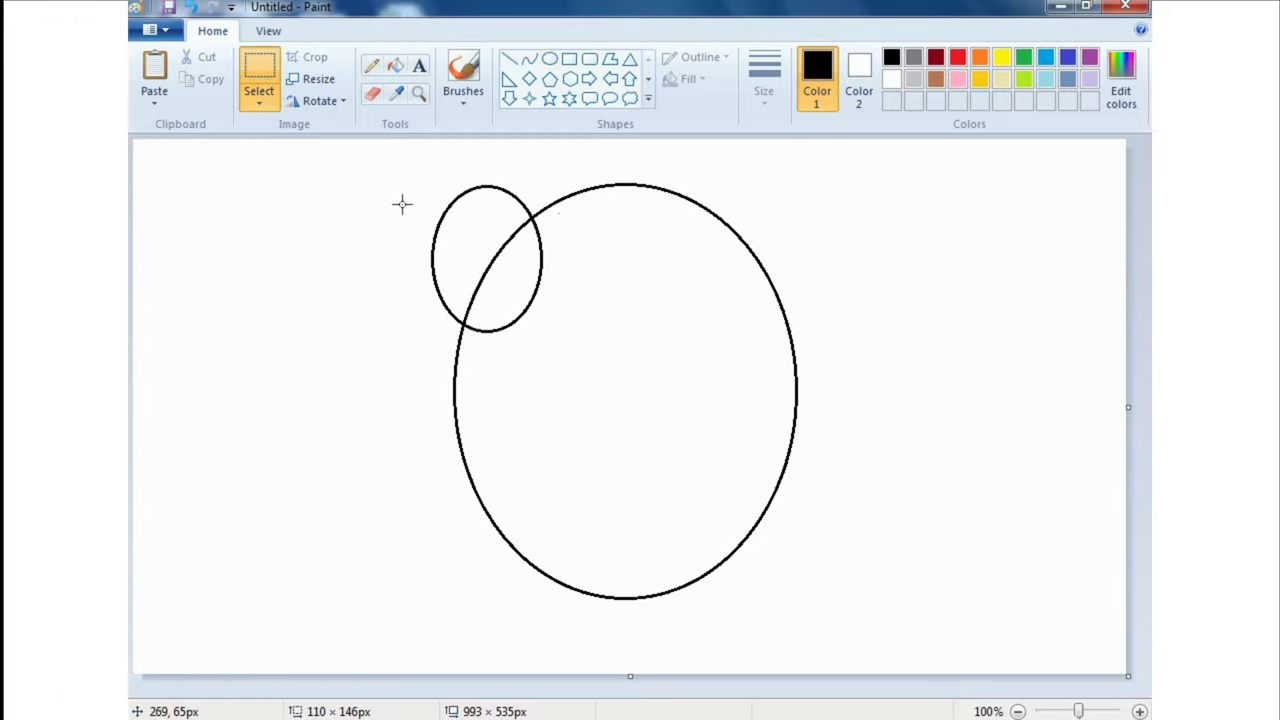
Add a matching oval ear overlapping the head's top-right.
left_click_drag(705, 172, 796, 331)
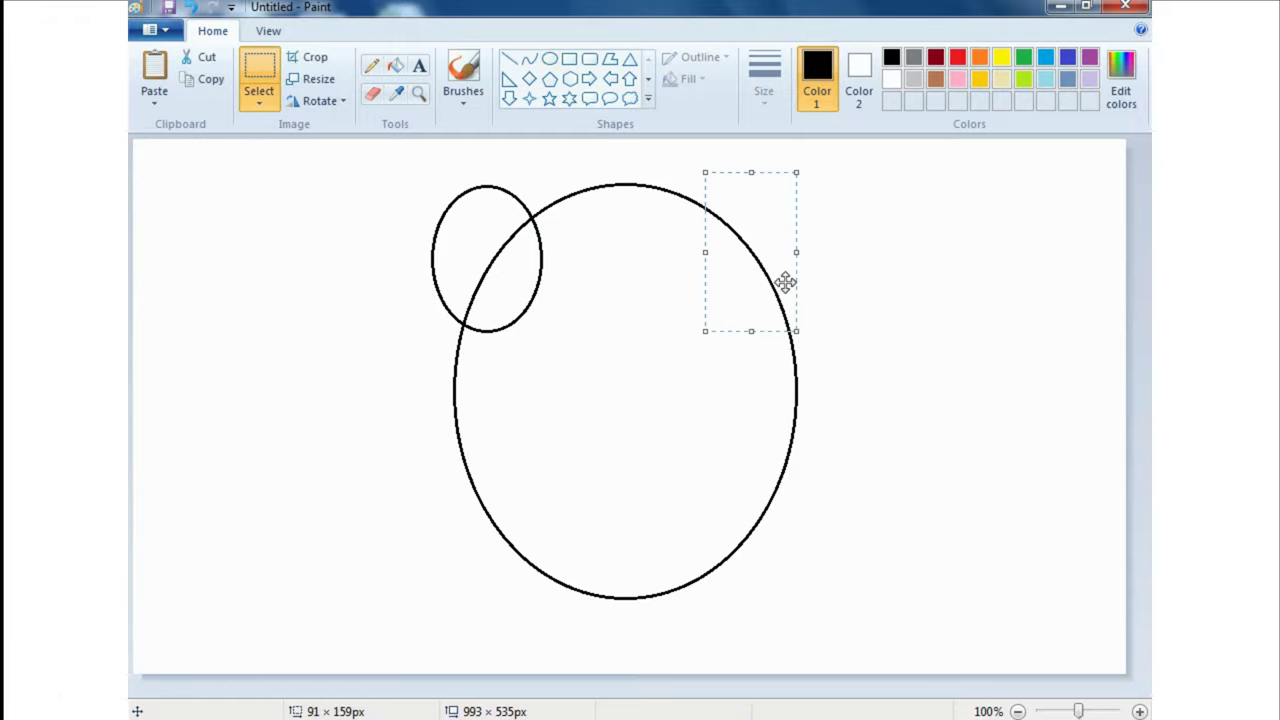
left_click(852, 201)
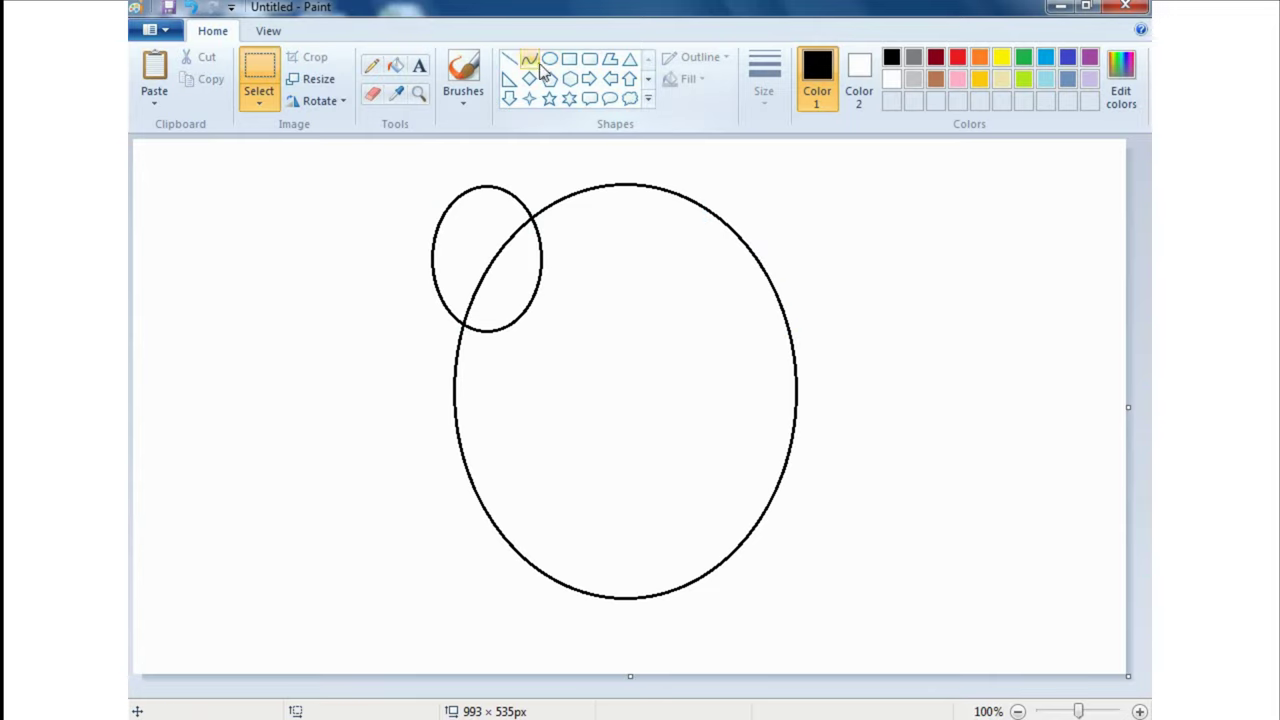
left_click(549, 58)
left_click_drag(712, 168, 821, 319)
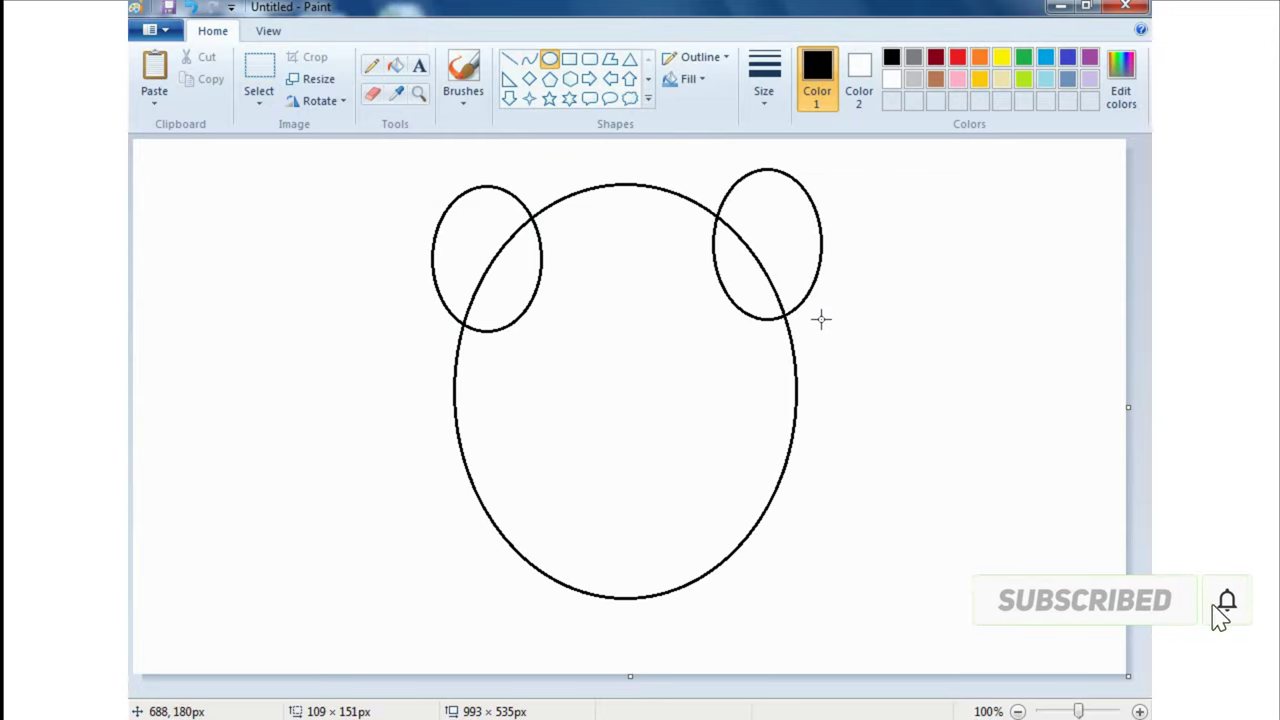
left_click_drag(780, 263, 781, 272)
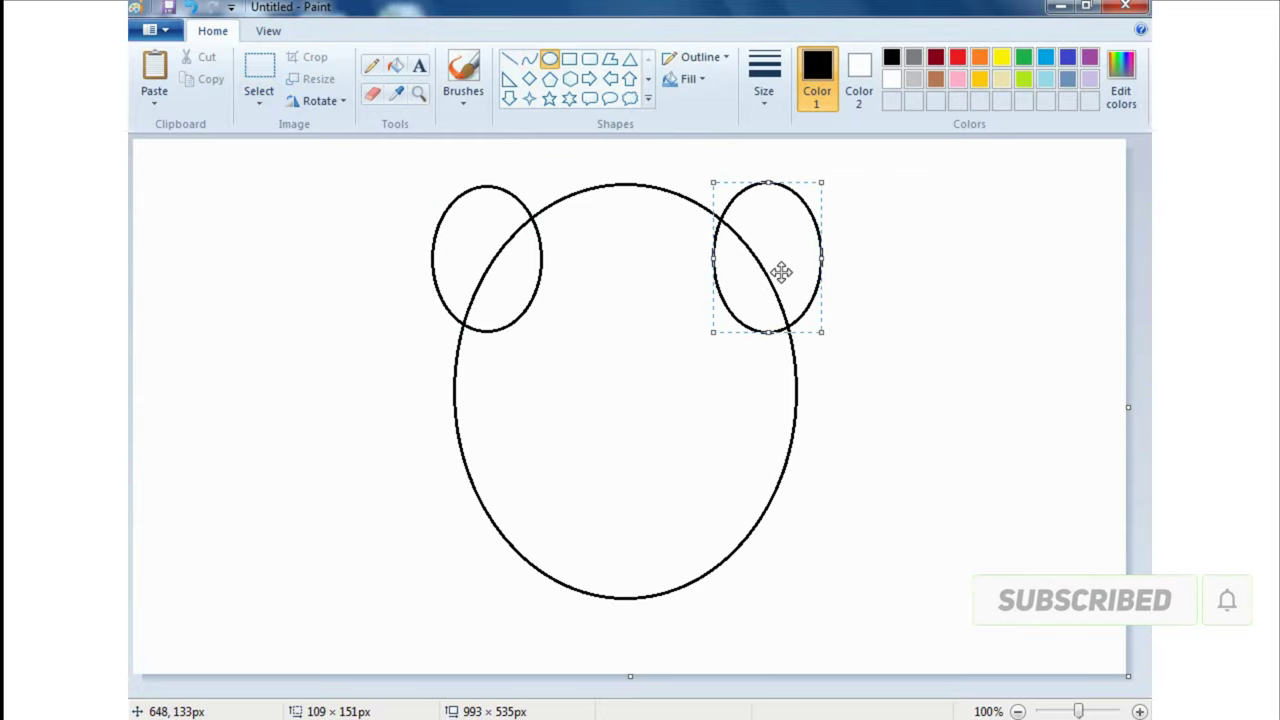
left_click(876, 260)
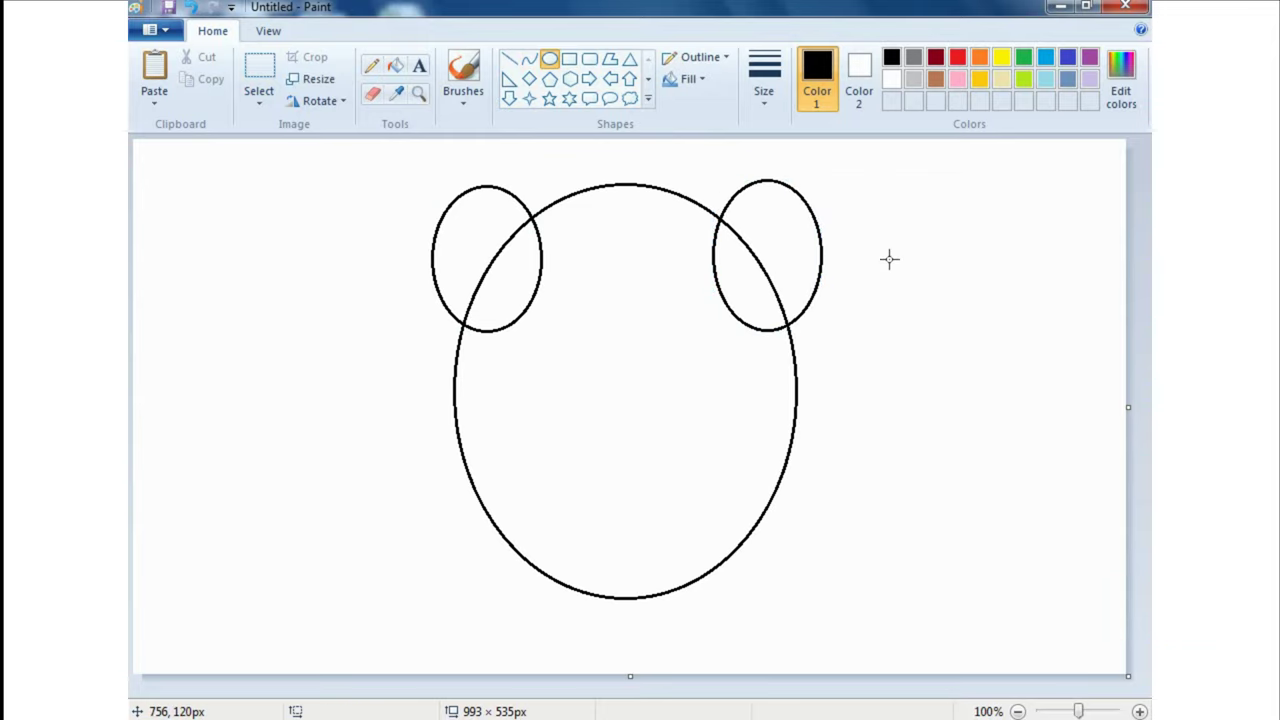
left_click(509, 58)
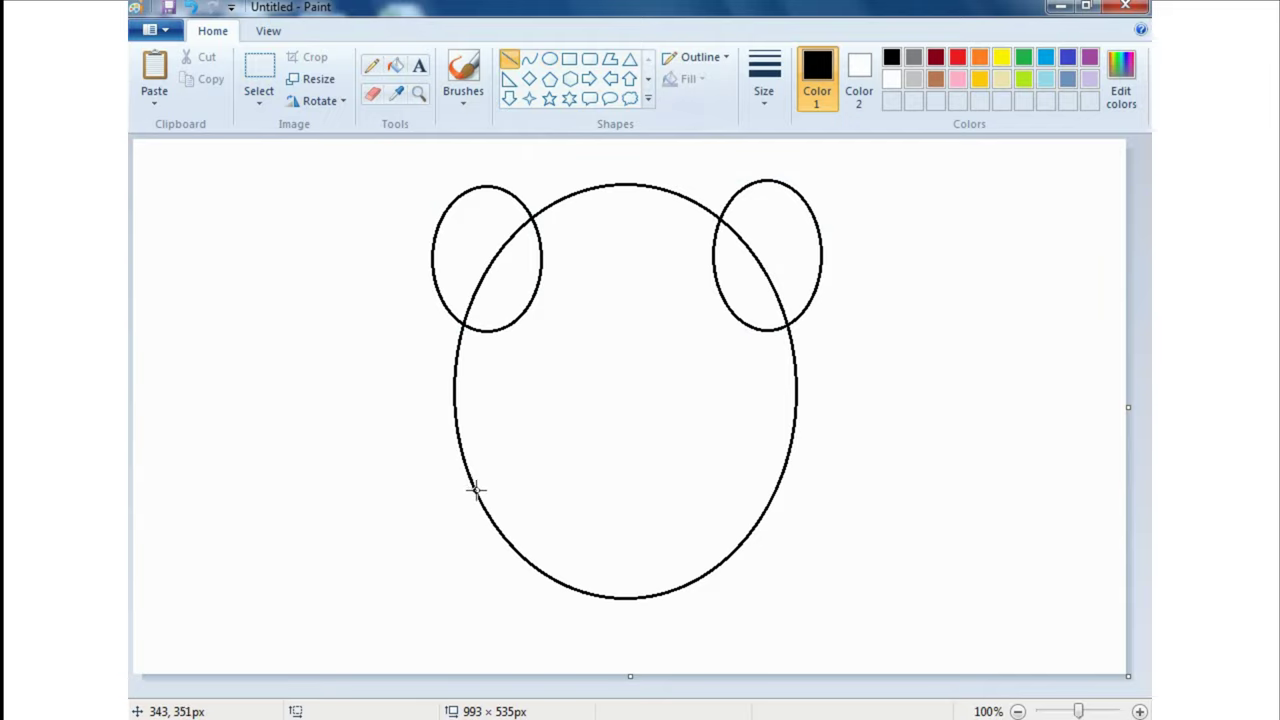
Draw a horizontal straight line across the head's lower section to mark its flat bottom.
left_click_drag(476, 489, 753, 491)
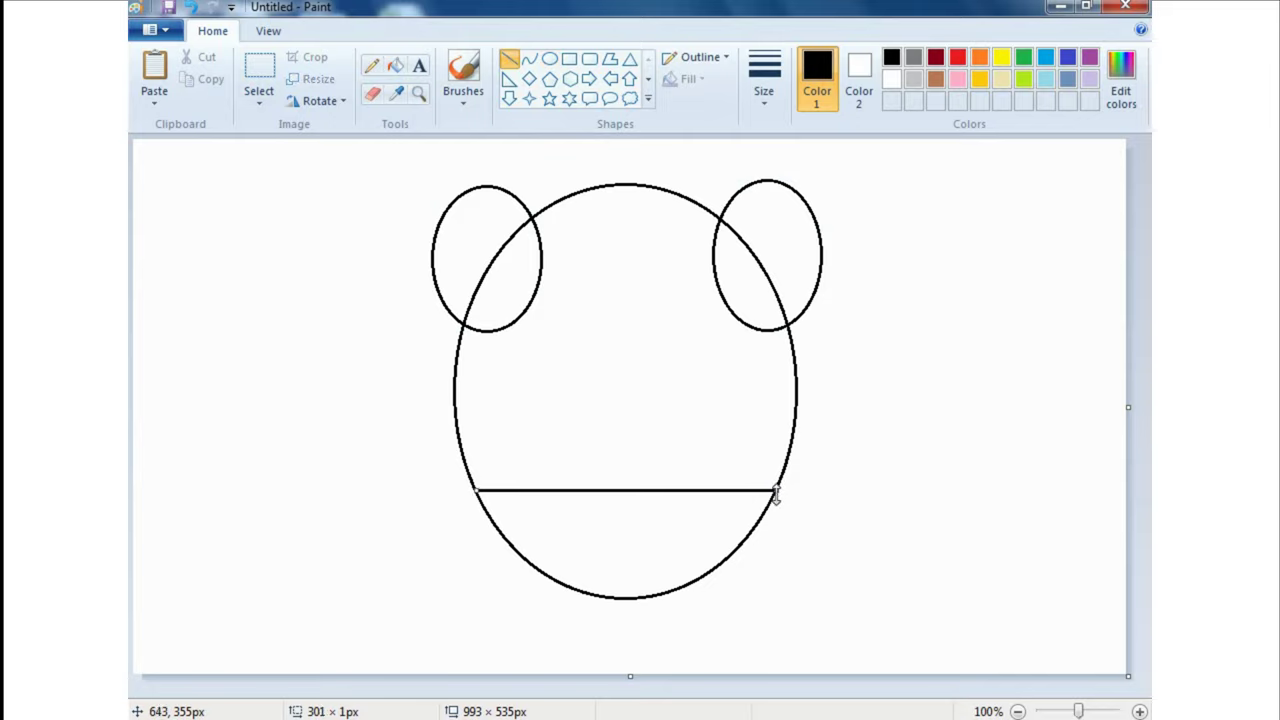
left_click(838, 485)
left_click(372, 93)
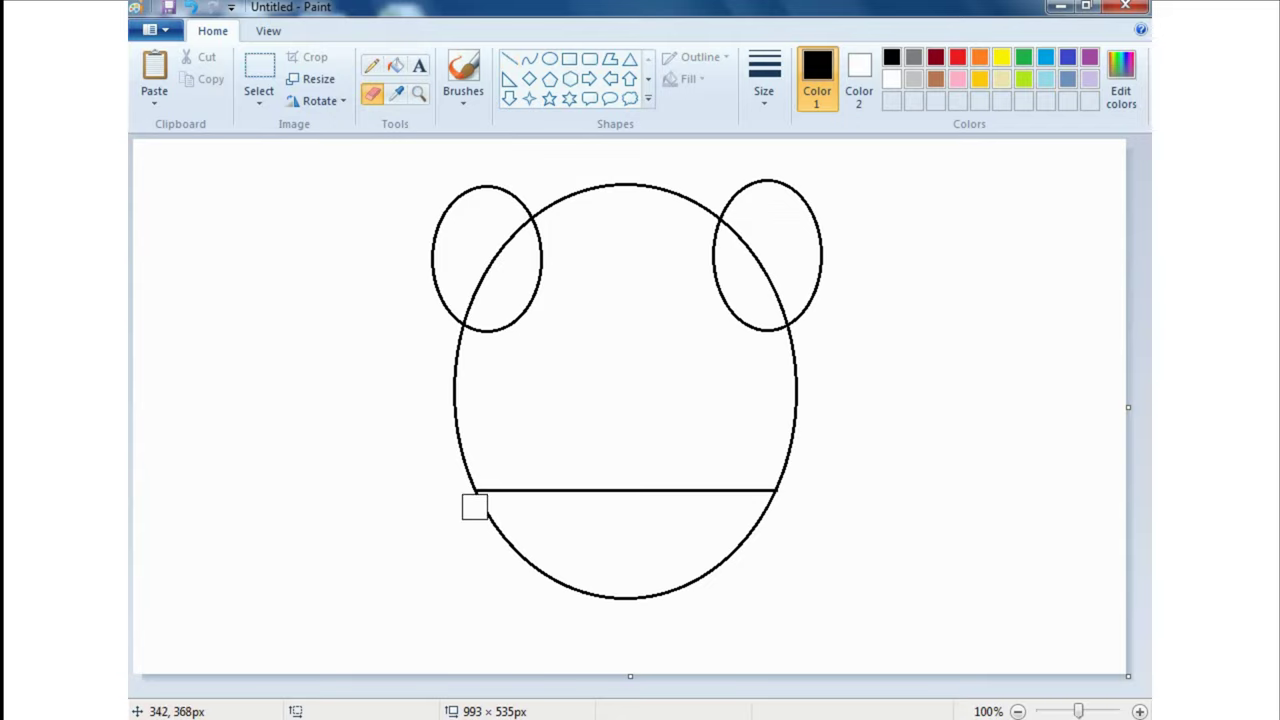
Erase the head arc below the line and both ear arcs inside the head.
mouse_move(474, 507)
left_mouse_down()
mouse_move(611, 589)
mouse_move(706, 583)
left_mouse_up()
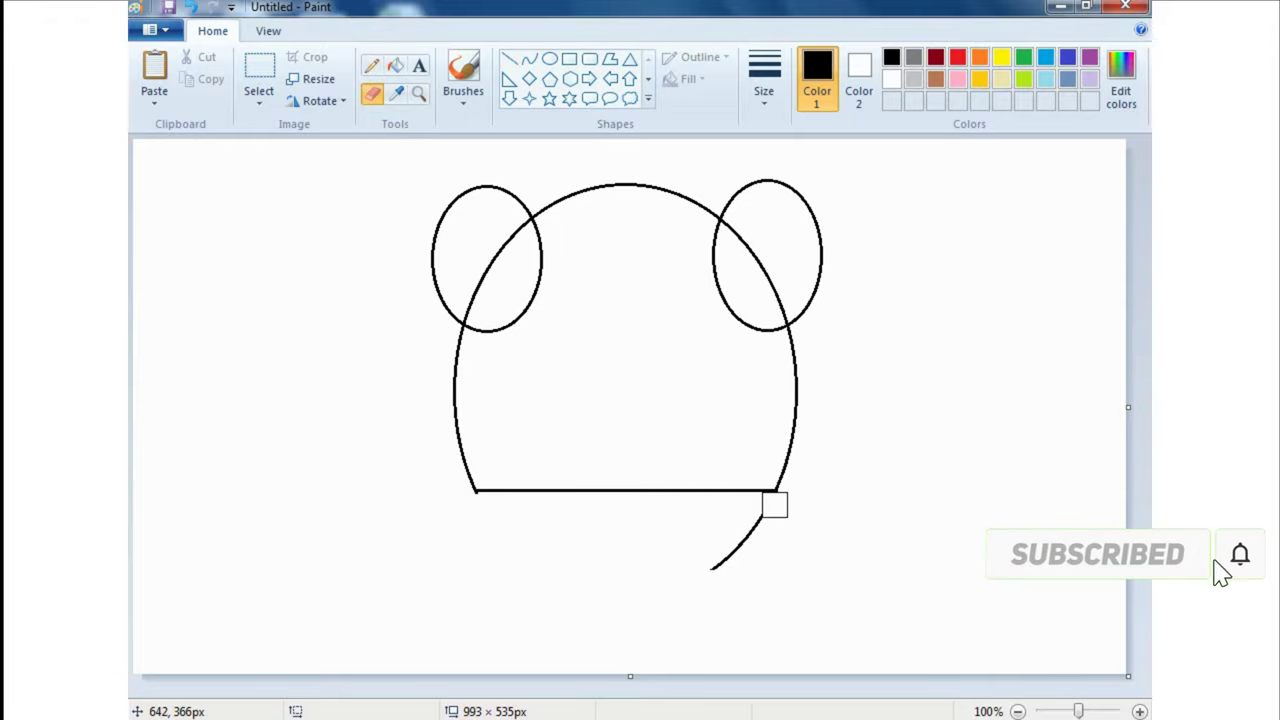
left_click_drag(761, 527, 714, 563)
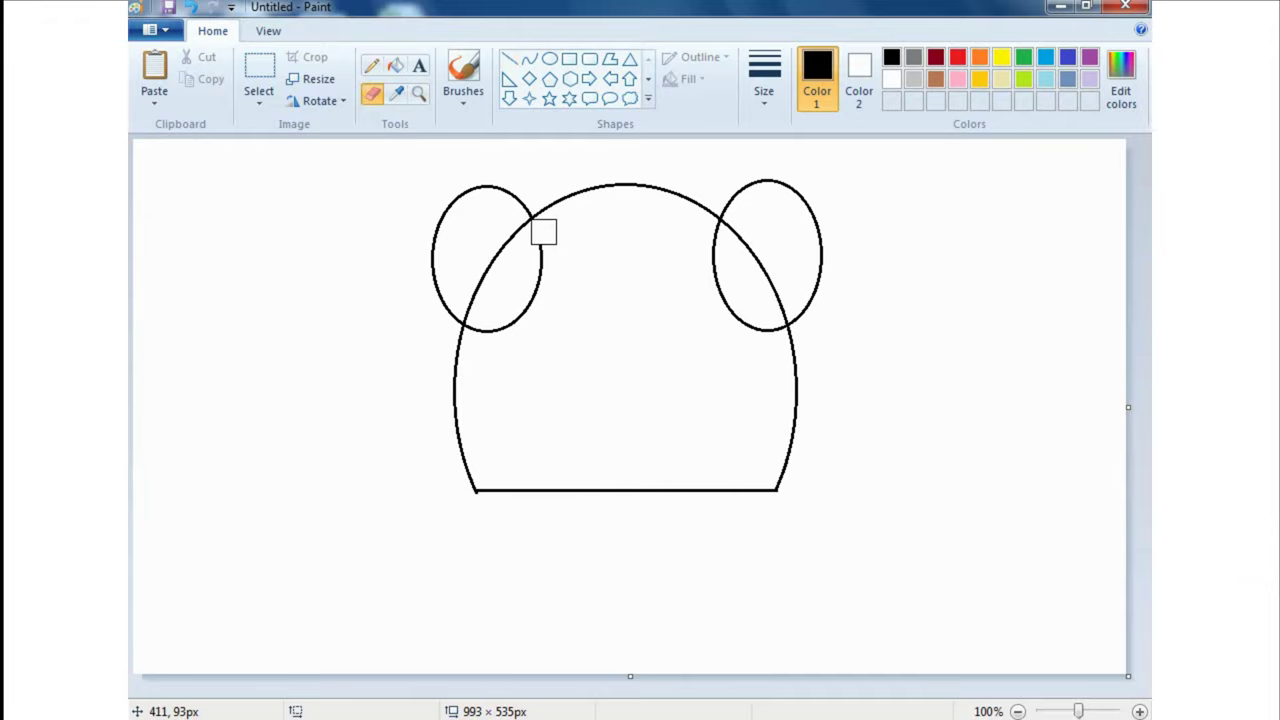
mouse_move(543, 232)
left_mouse_down()
mouse_move(514, 309)
mouse_move(478, 334)
left_mouse_up()
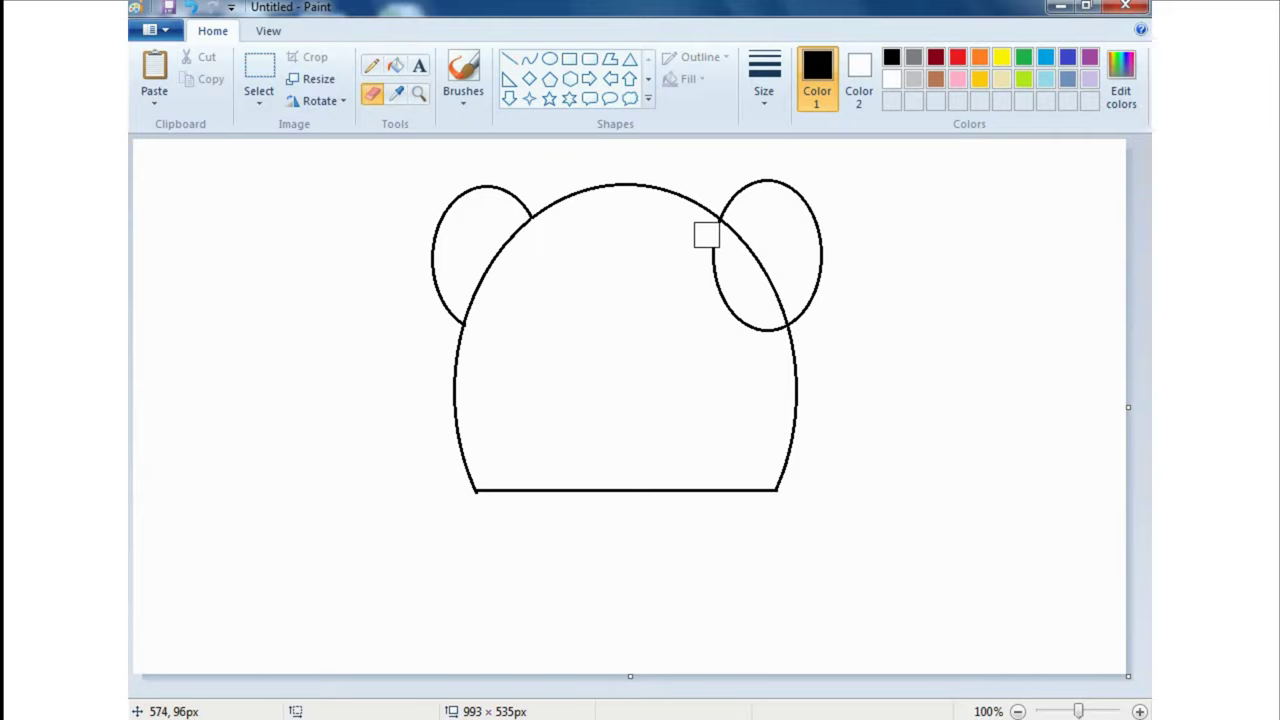
mouse_move(707, 237)
left_mouse_down()
mouse_move(714, 309)
mouse_move(758, 338)
left_mouse_up()
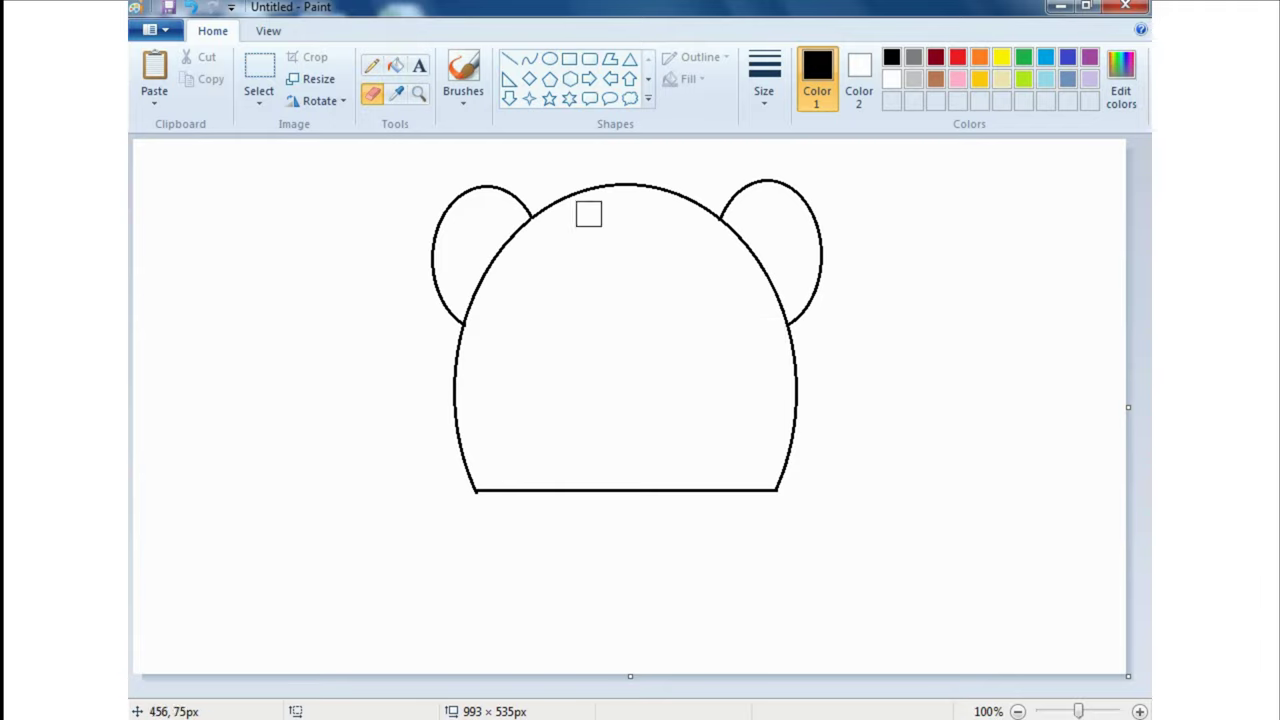
Fill the right and left ears solid black.
left_click(396, 66)
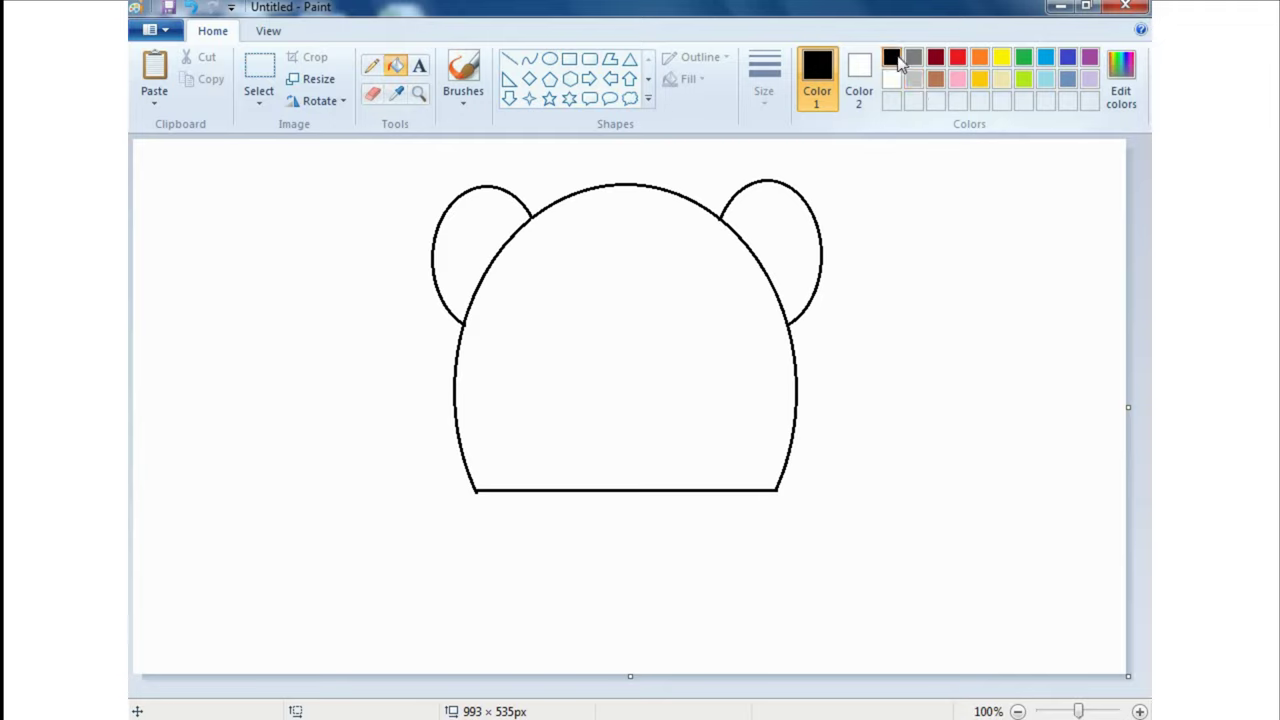
left_click(794, 238)
left_click(497, 221)
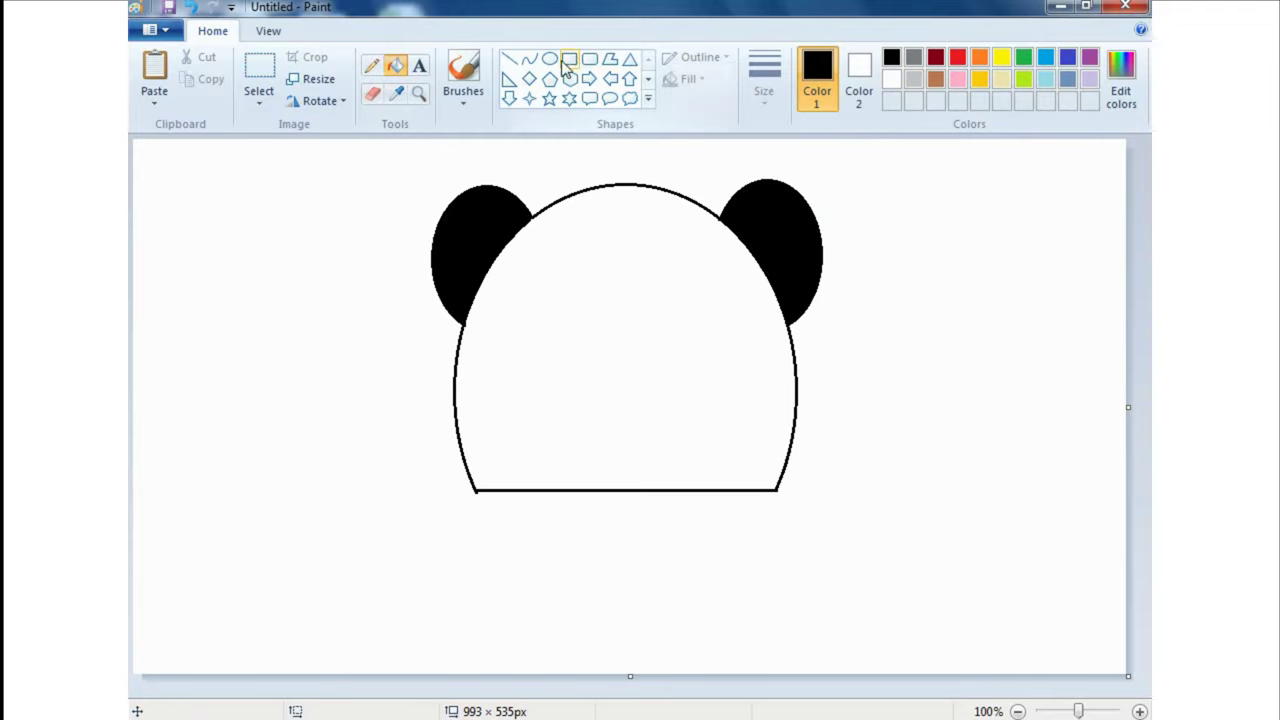
left_click(549, 60)
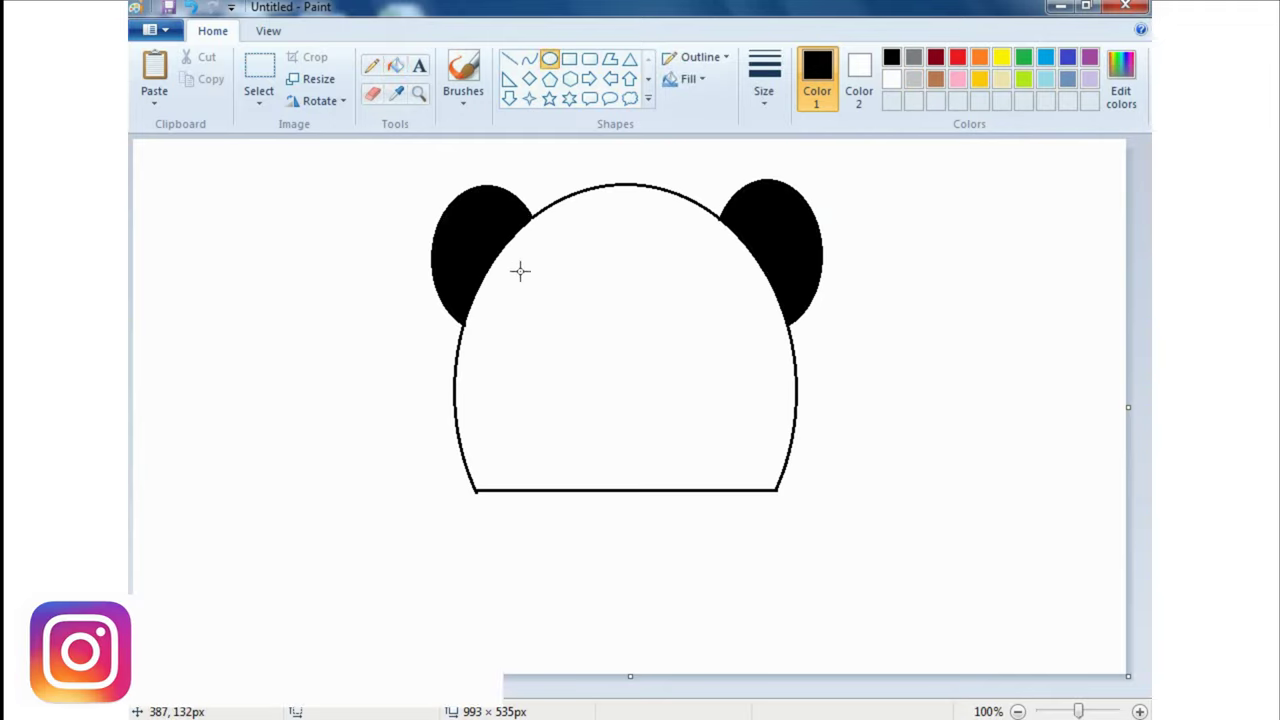
Draw a small oval eye patch outline on the left side of the face.
left_click_drag(520, 272, 602, 371)
left_click_drag(571, 330, 565, 312)
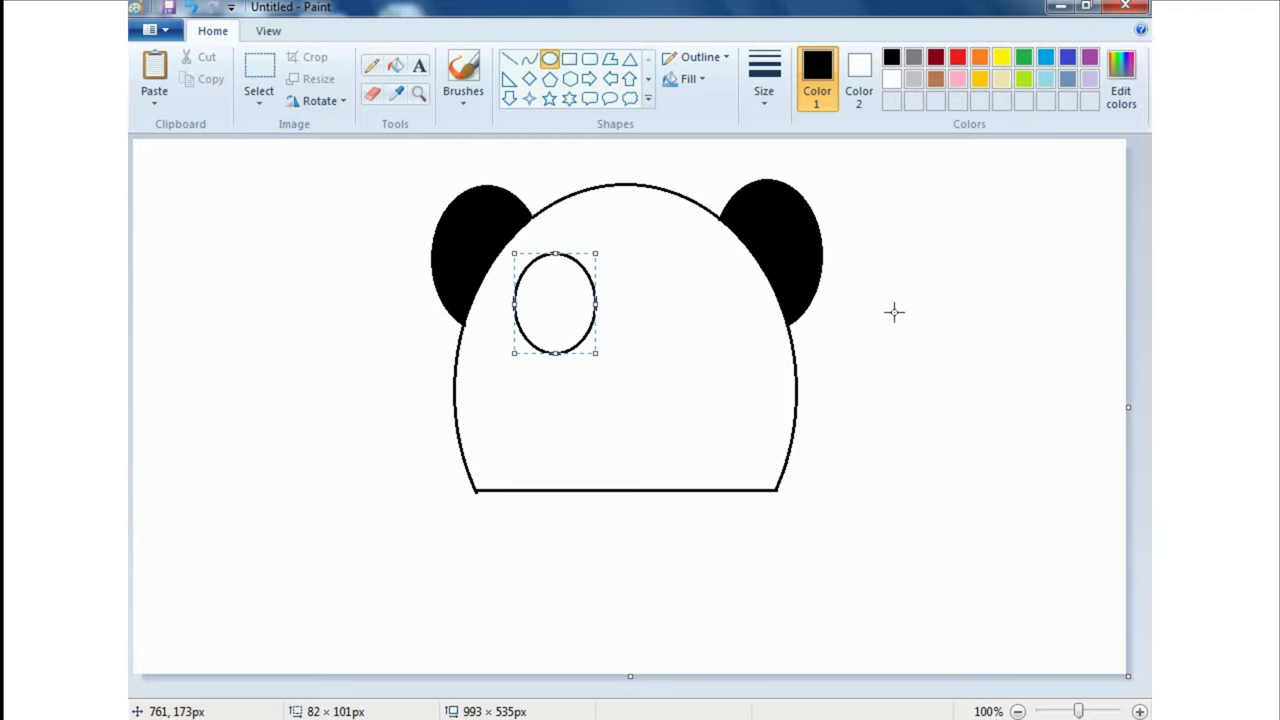
left_click(810, 330)
left_click(258, 80)
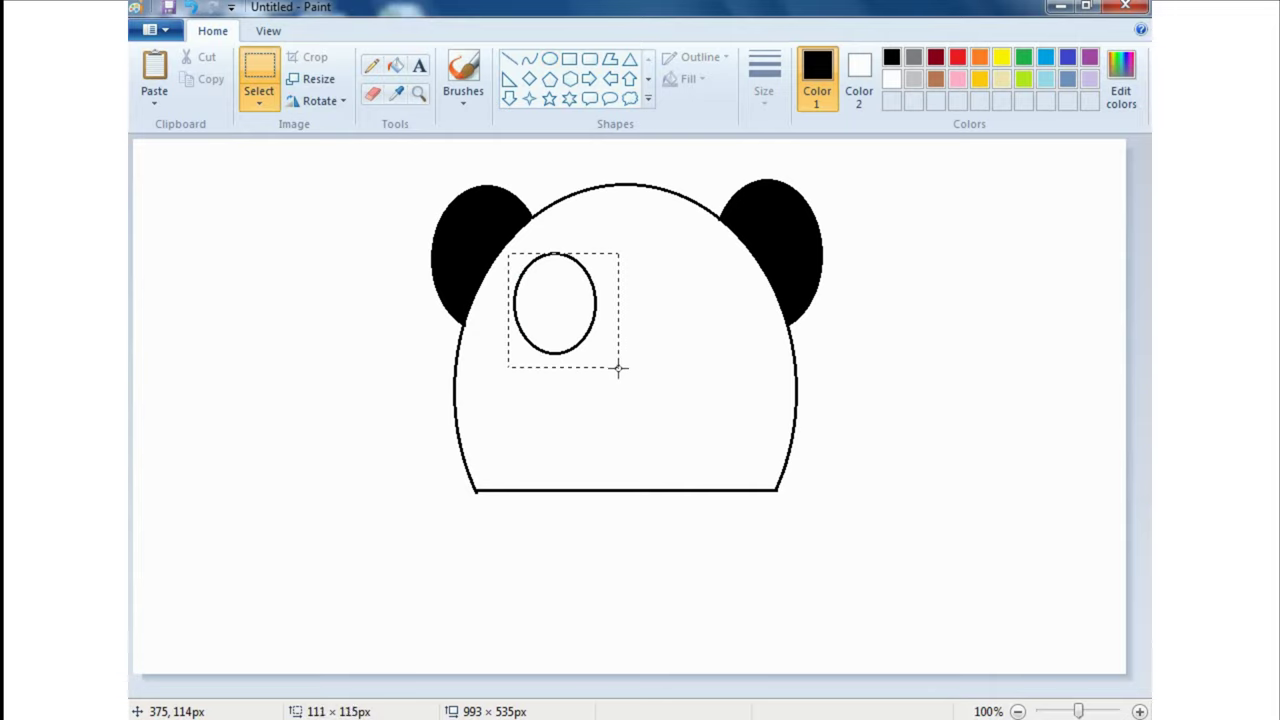
left_click_drag(529, 277, 617, 372)
left_click_drag(582, 300, 579, 295)
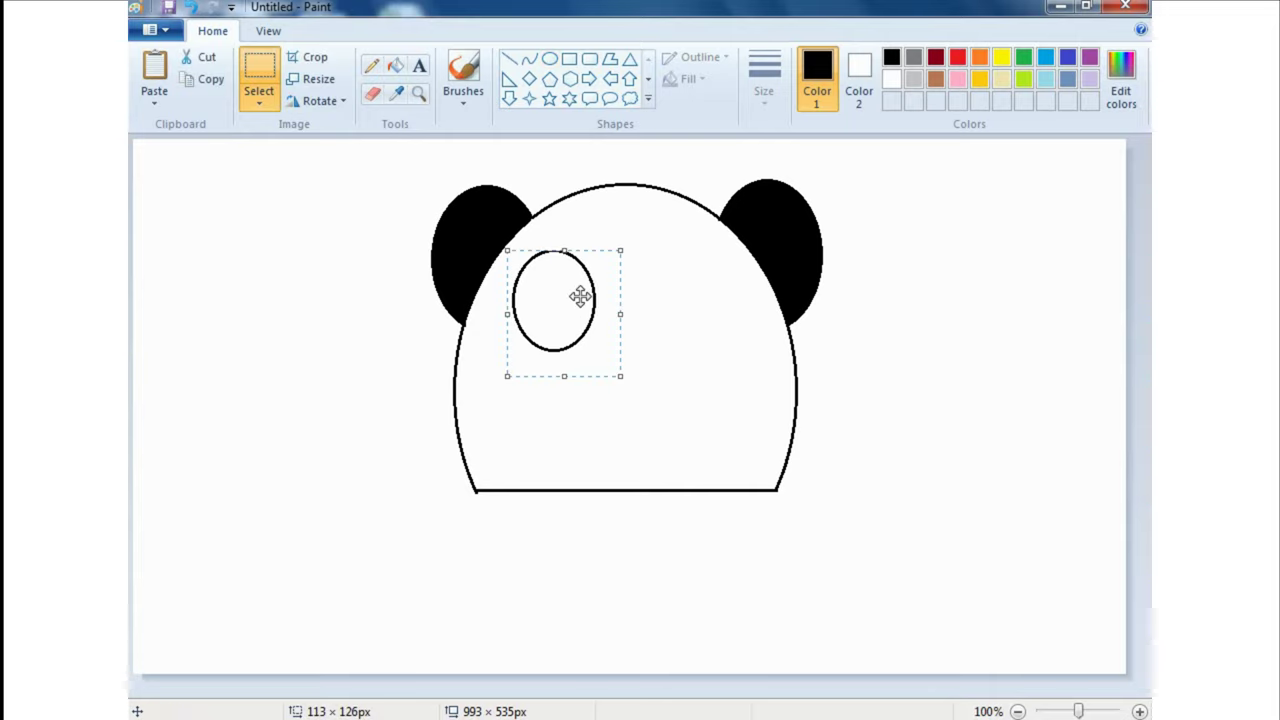
left_click(963, 303)
key("ctrl+z")
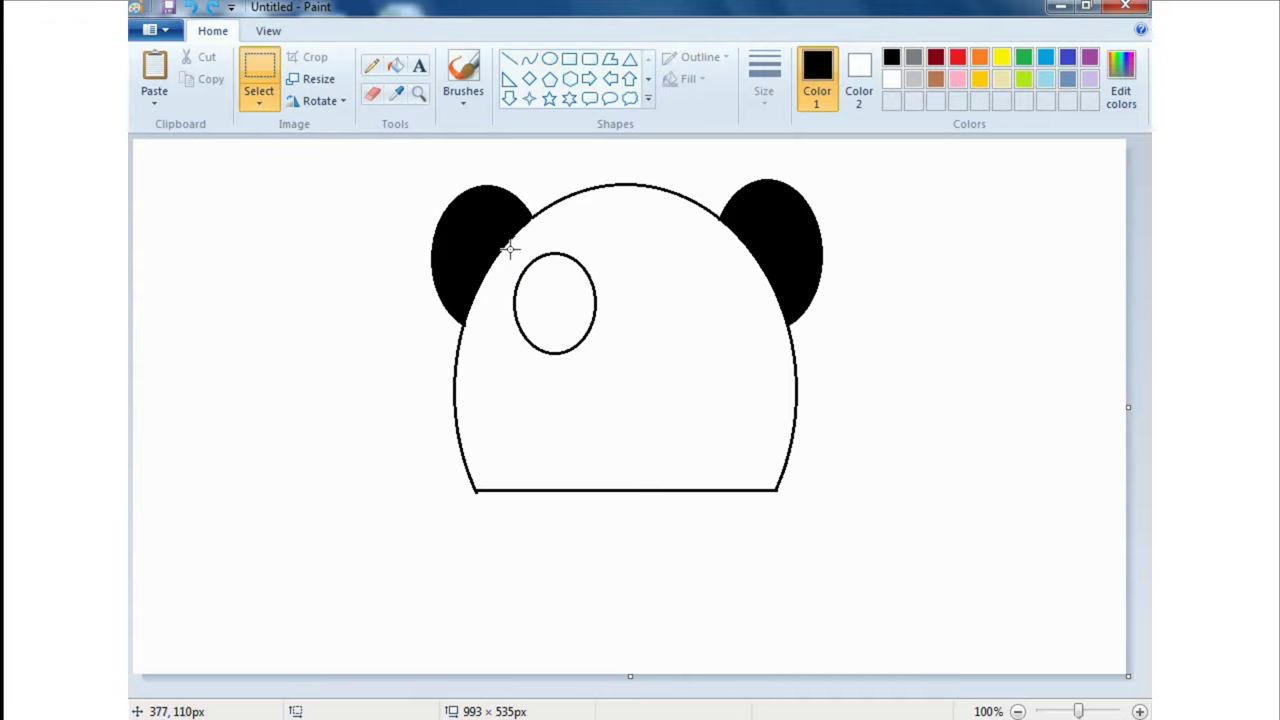
Copy the left eye oval and place the duplicate on the face's right side.
left_click_drag(547, 277, 606, 370)
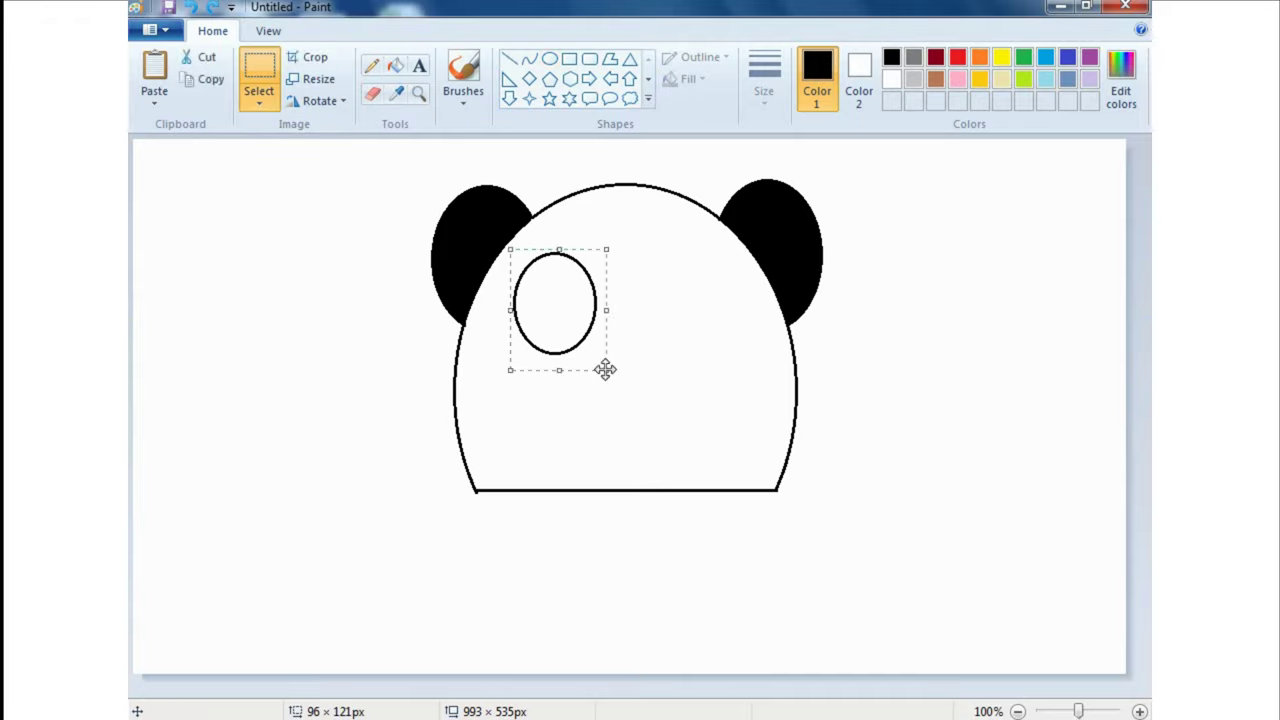
left_click(200, 79)
left_click(154, 70)
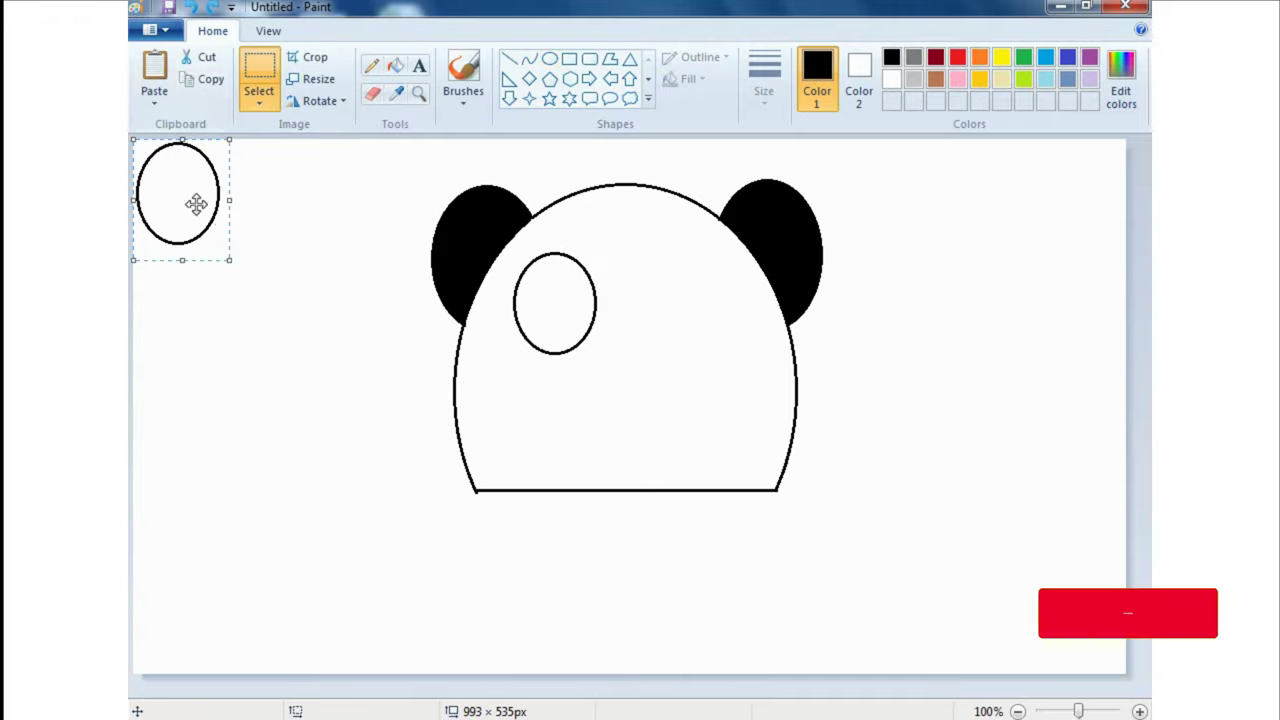
mouse_move(194, 200)
left_mouse_down()
mouse_move(724, 310)
mouse_move(706, 310)
left_mouse_up()
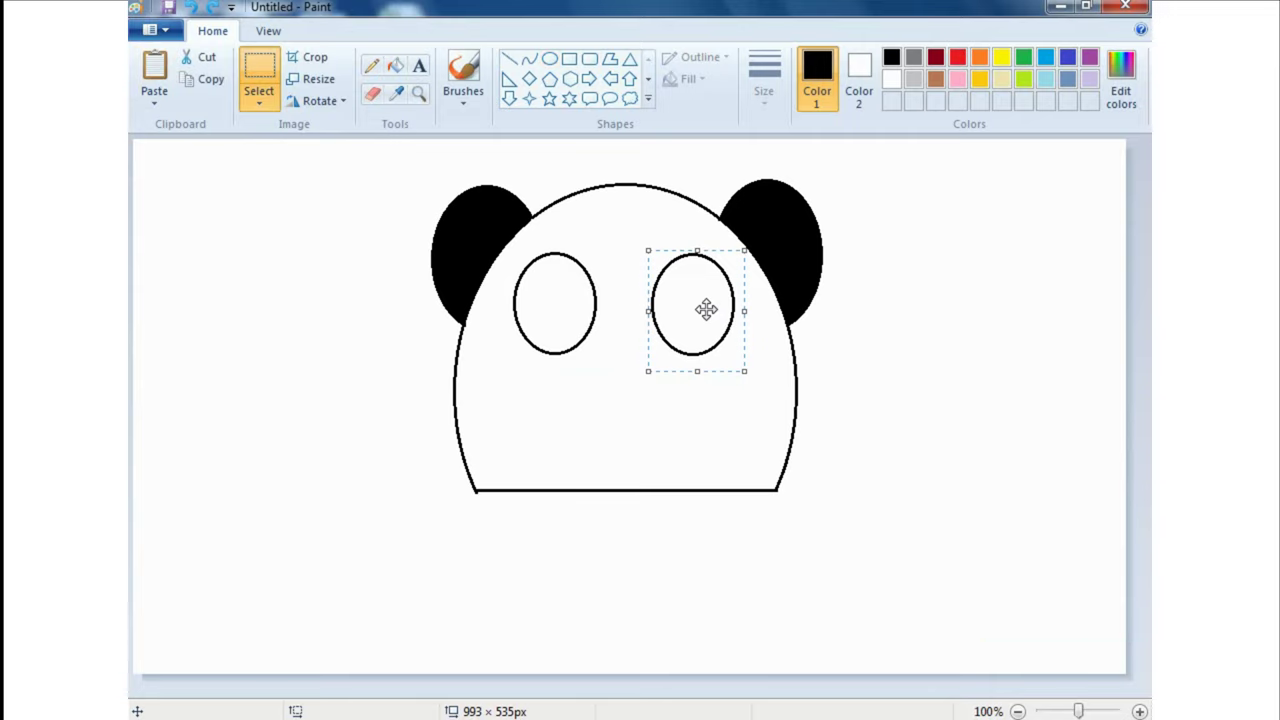
left_click(907, 291)
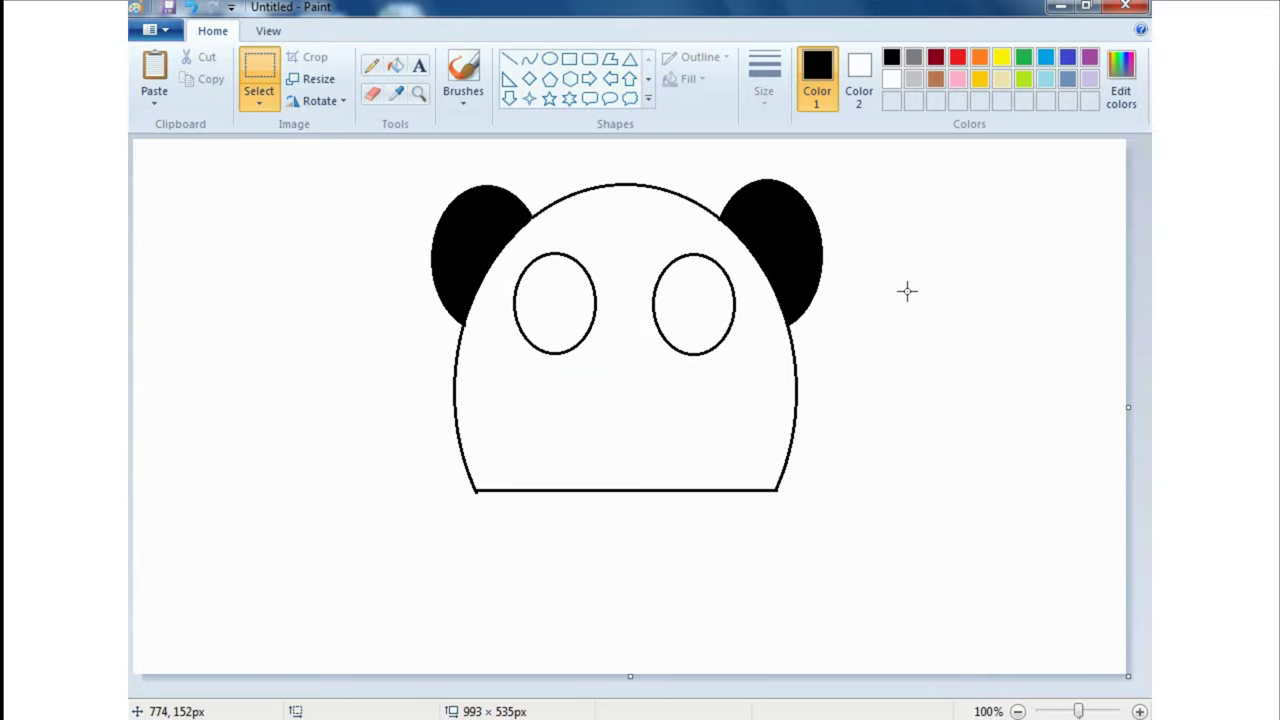
Fill the left and right eye ovals with black.
left_click(394, 66)
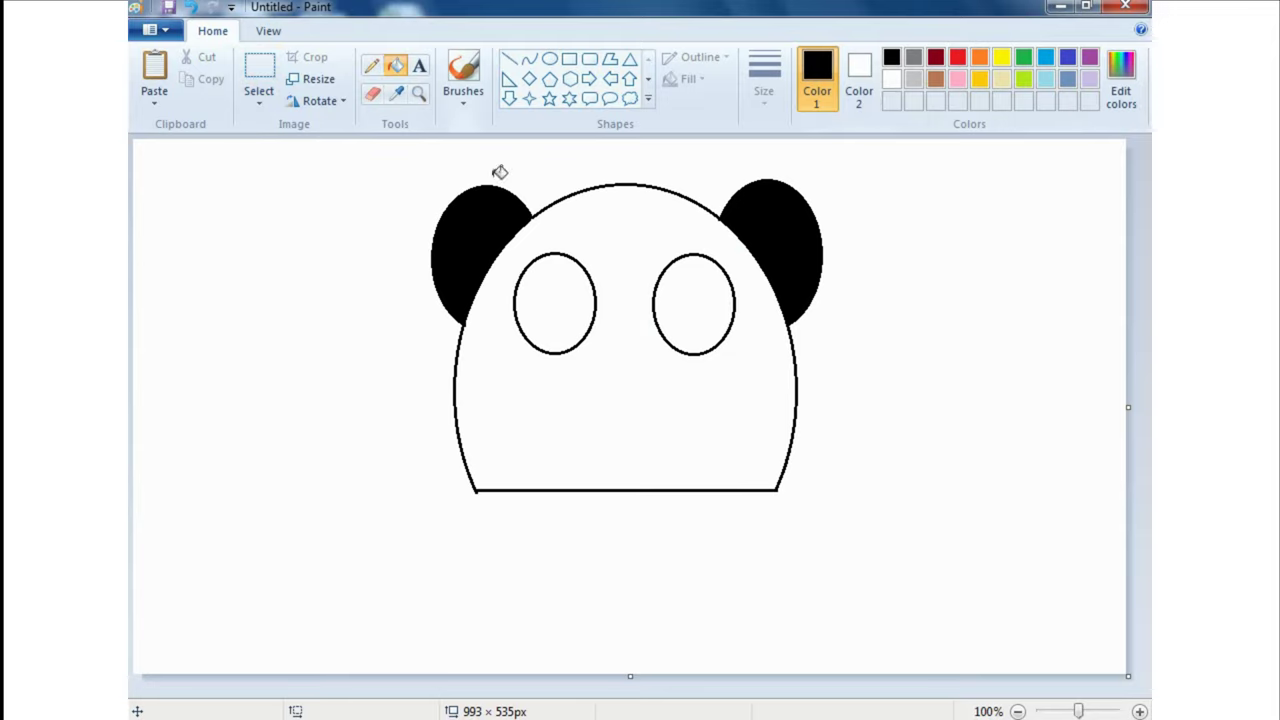
left_click(573, 291)
left_click(725, 295)
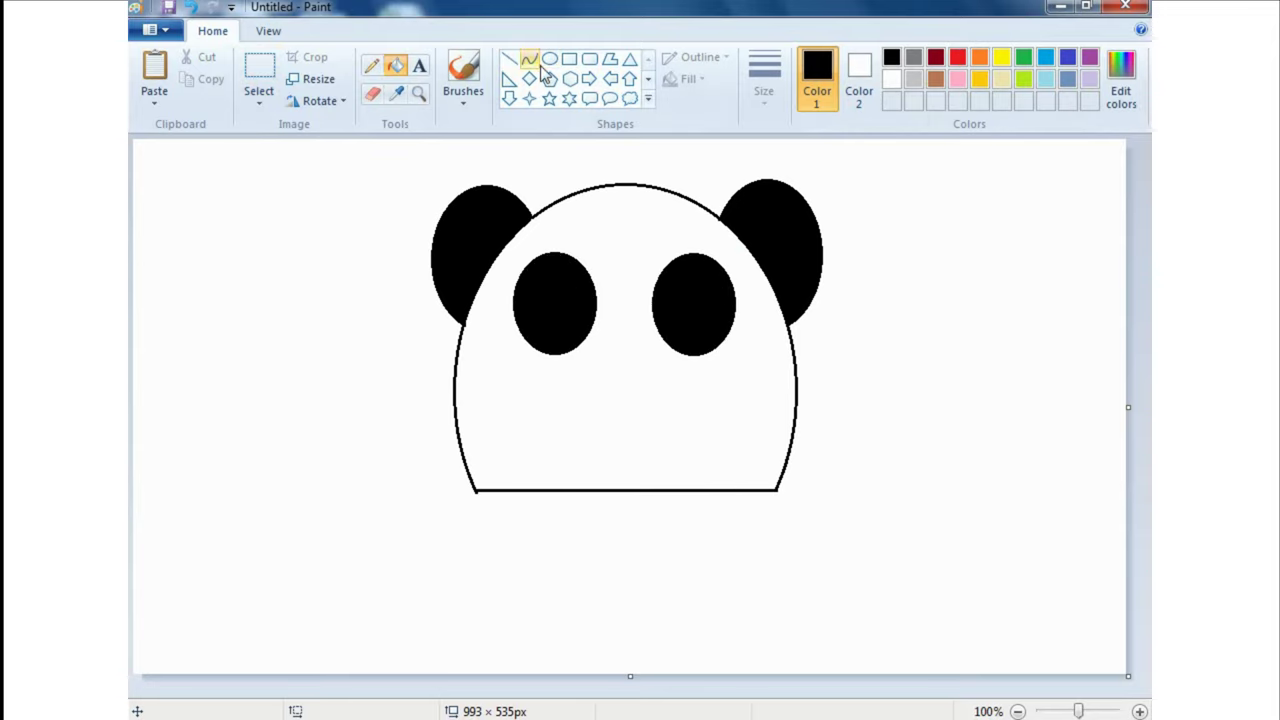
left_click(549, 58)
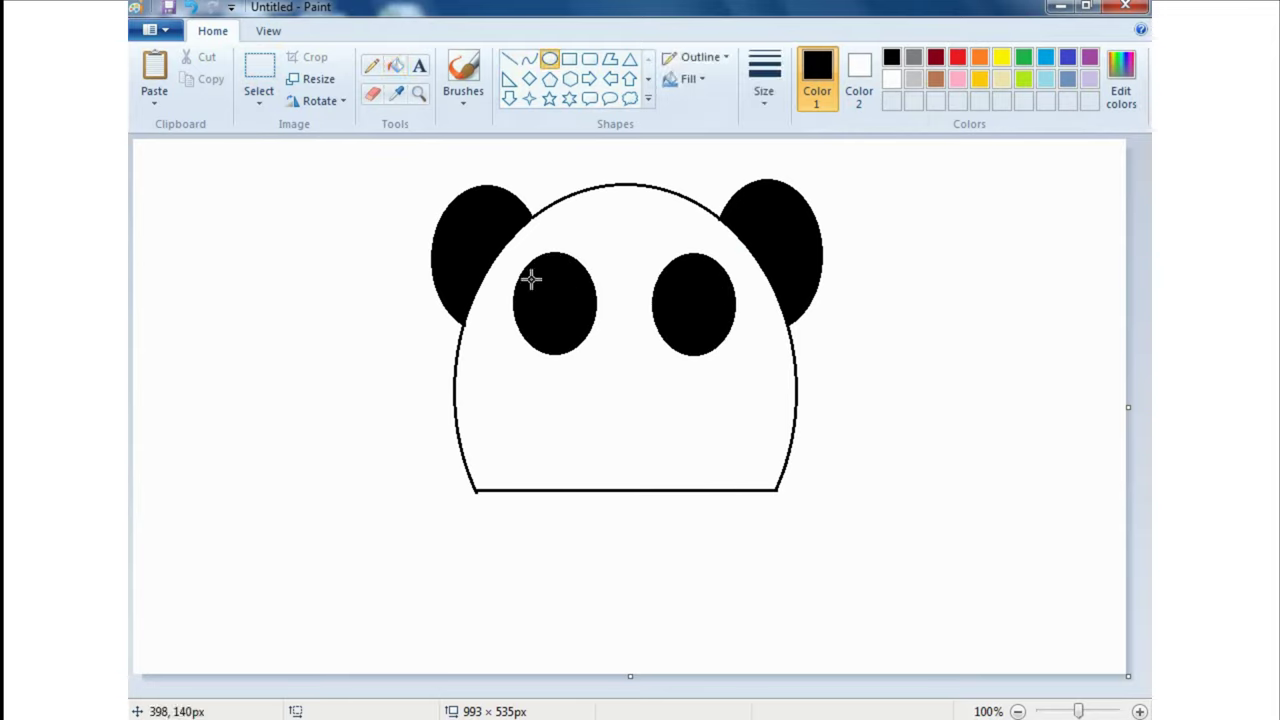
Draw a small oval inside each eye patch and fill both with white, restoring black afterwards.
left_click(891, 79)
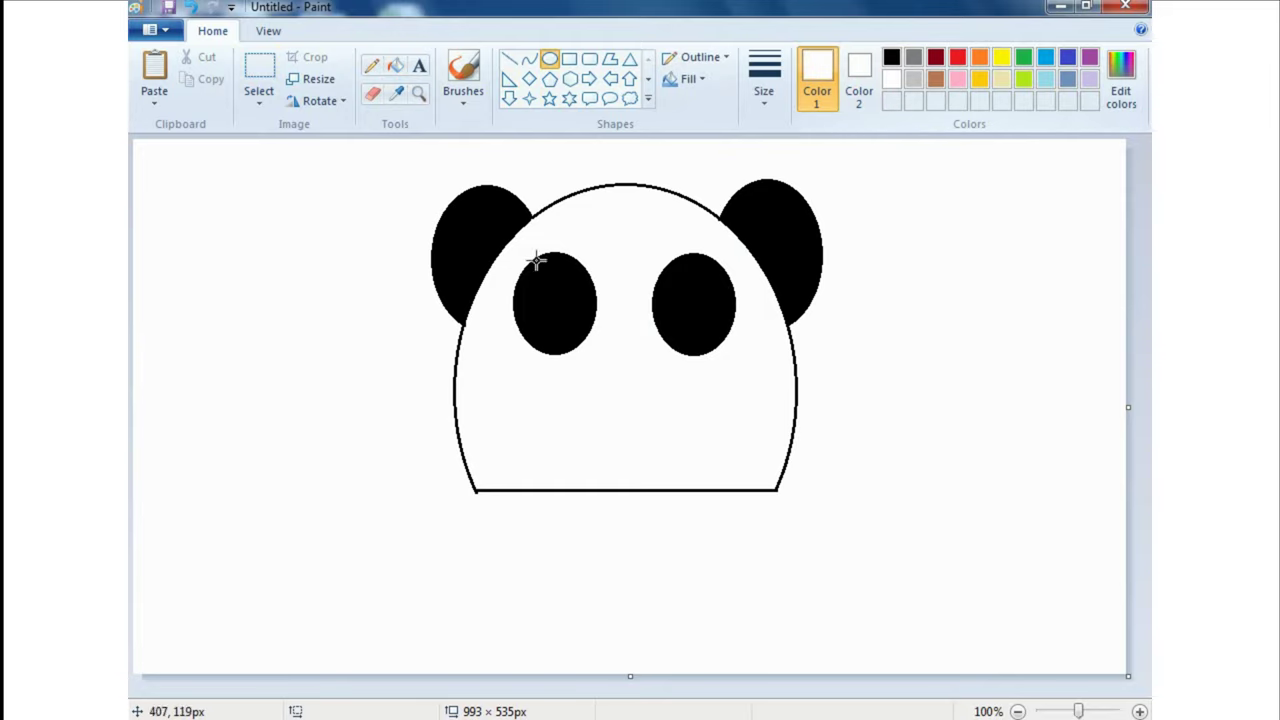
left_click_drag(534, 279, 578, 327)
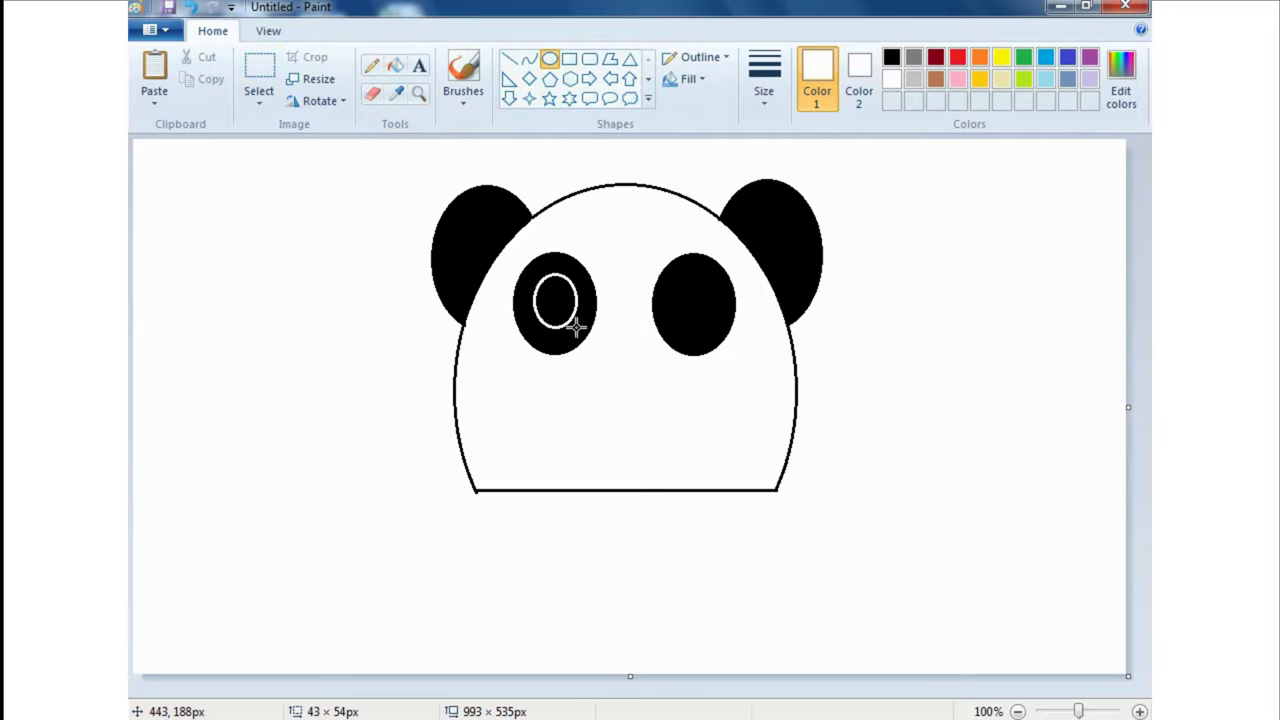
left_click_drag(673, 278, 716, 327)
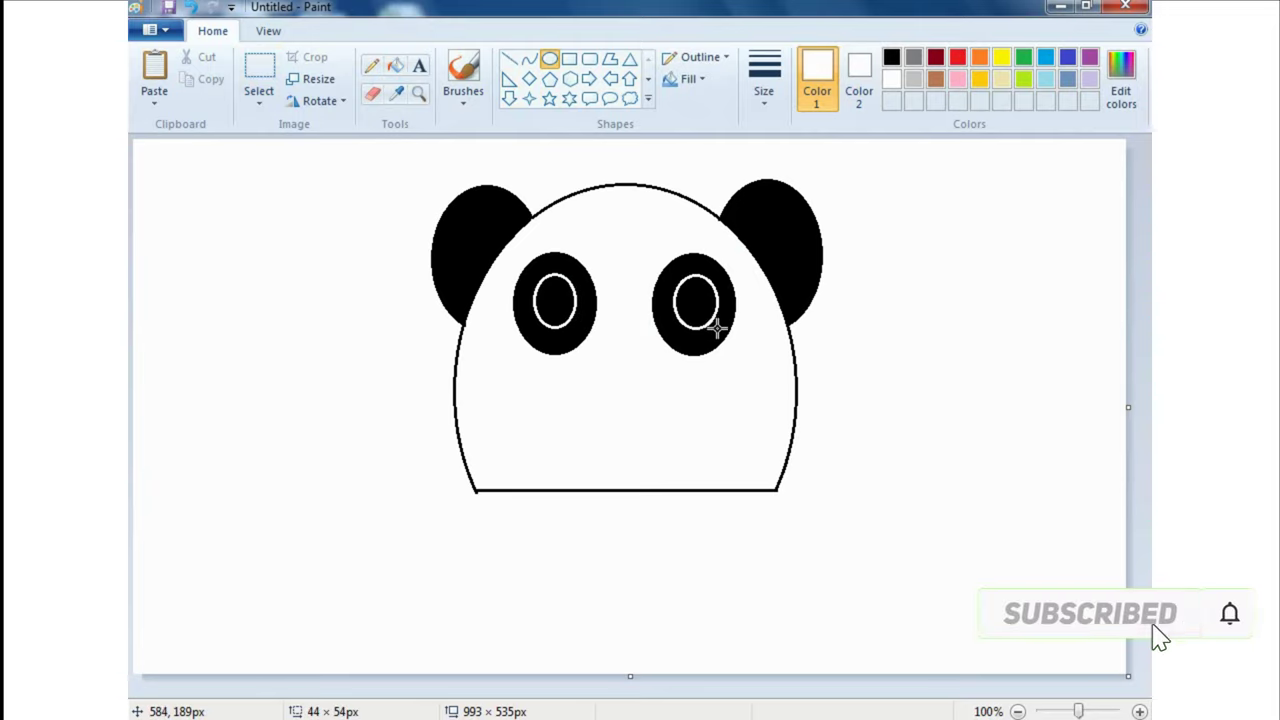
left_click(399, 69)
left_click(558, 296)
left_click(696, 300)
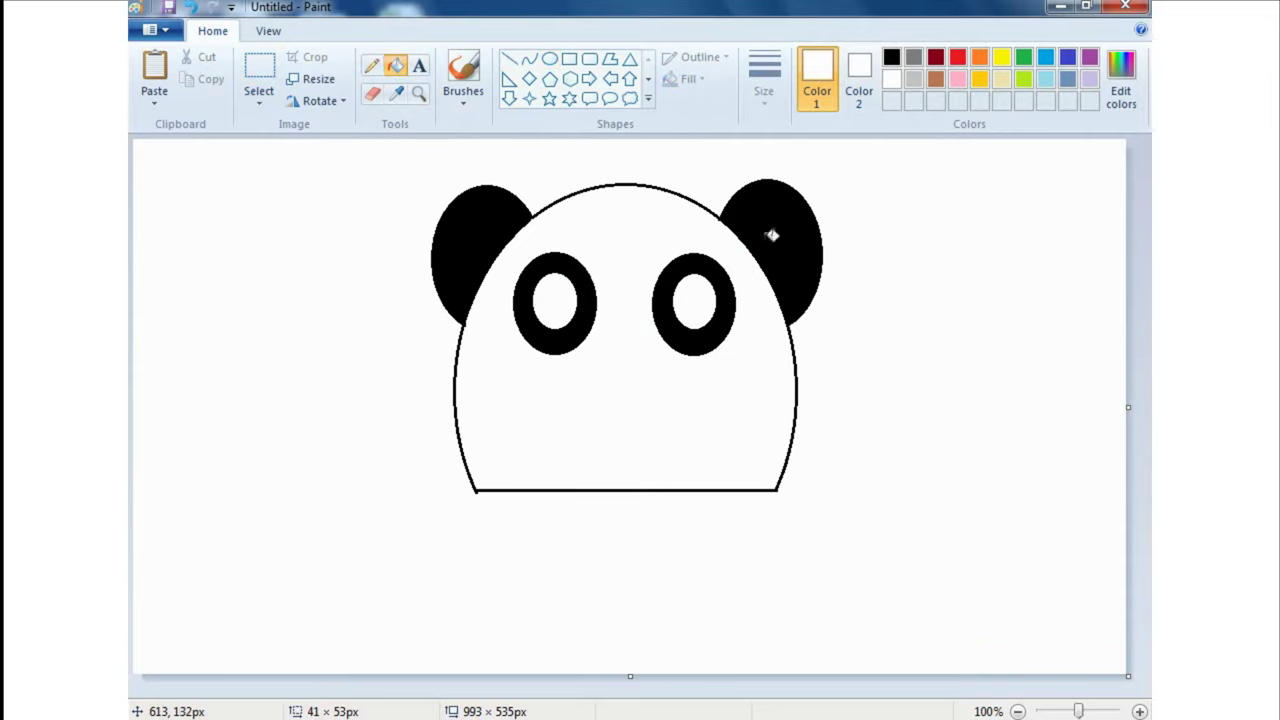
left_click(891, 57)
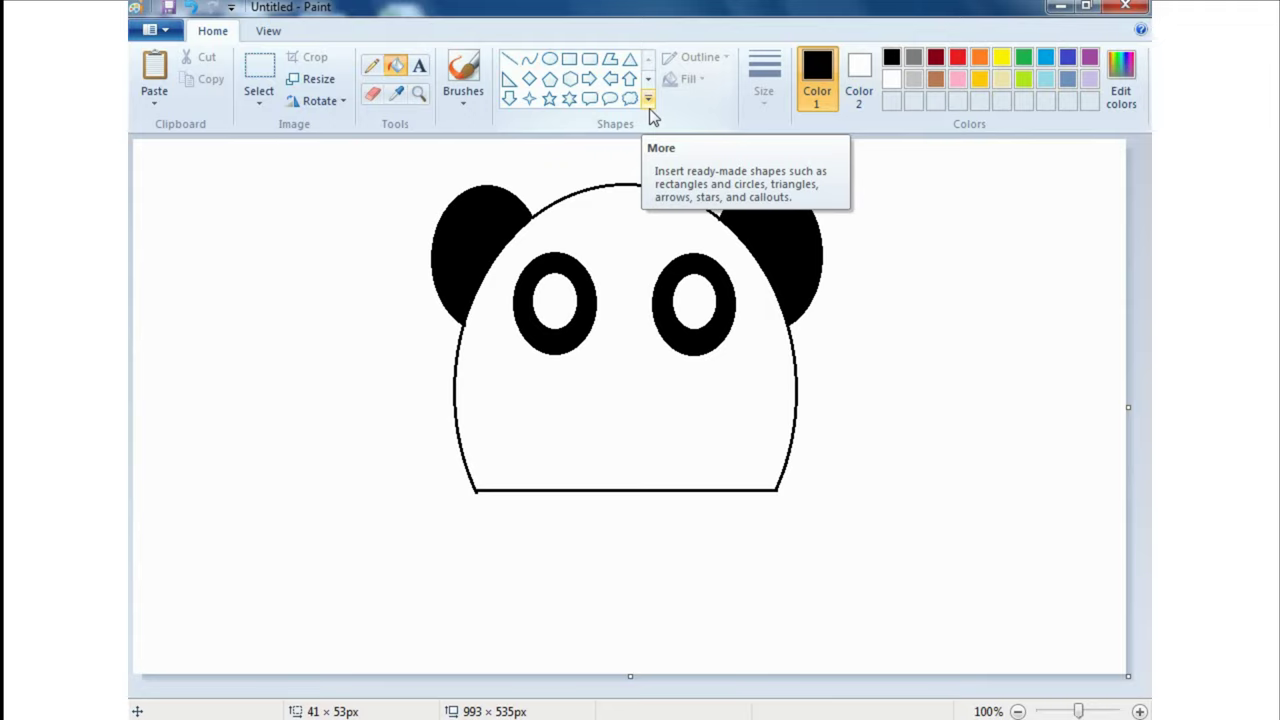
Draw a 38 × 36px triangle below the eyes and flip it vertically to form the nose.
left_click(629, 59)
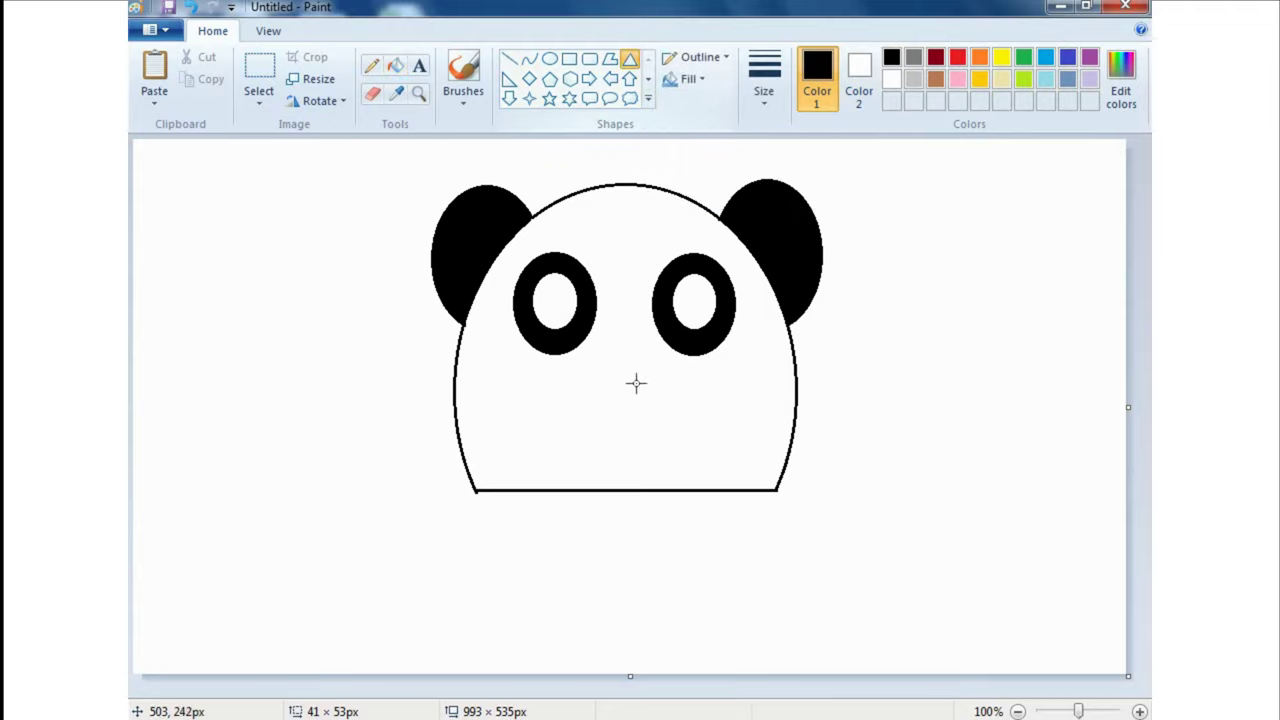
left_click_drag(609, 349, 647, 405)
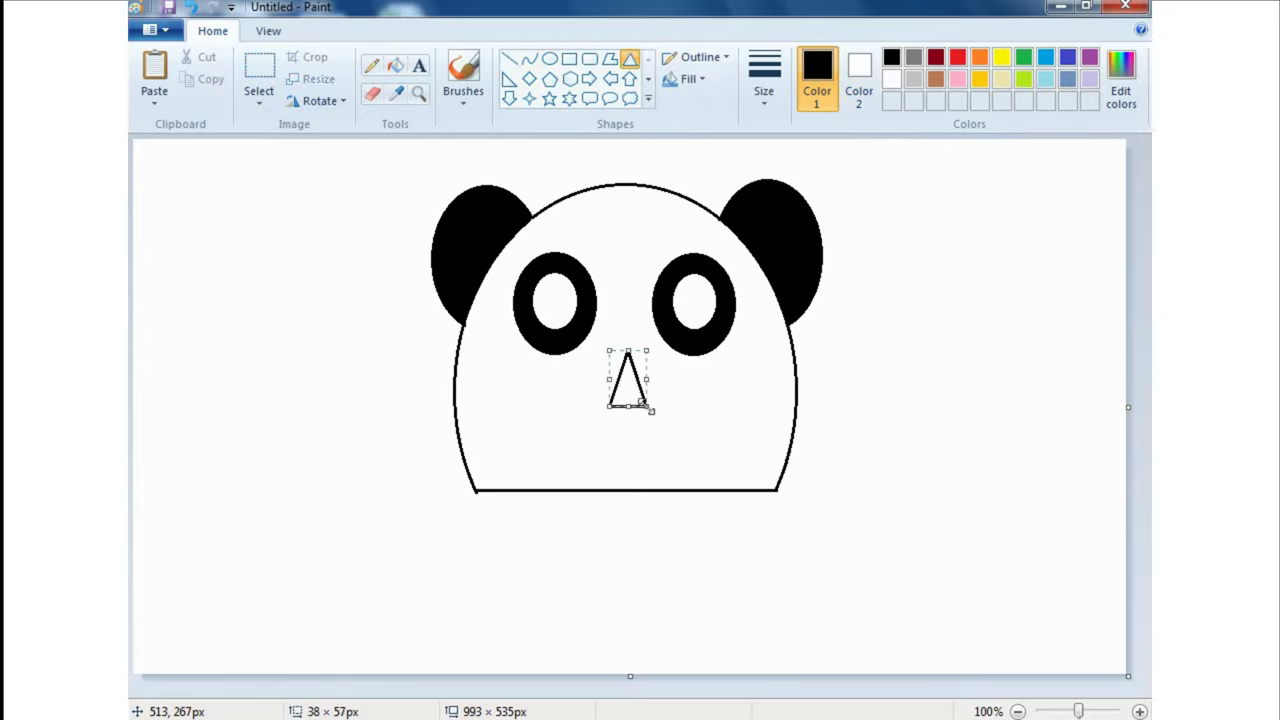
left_click(312, 101)
left_click(332, 191)
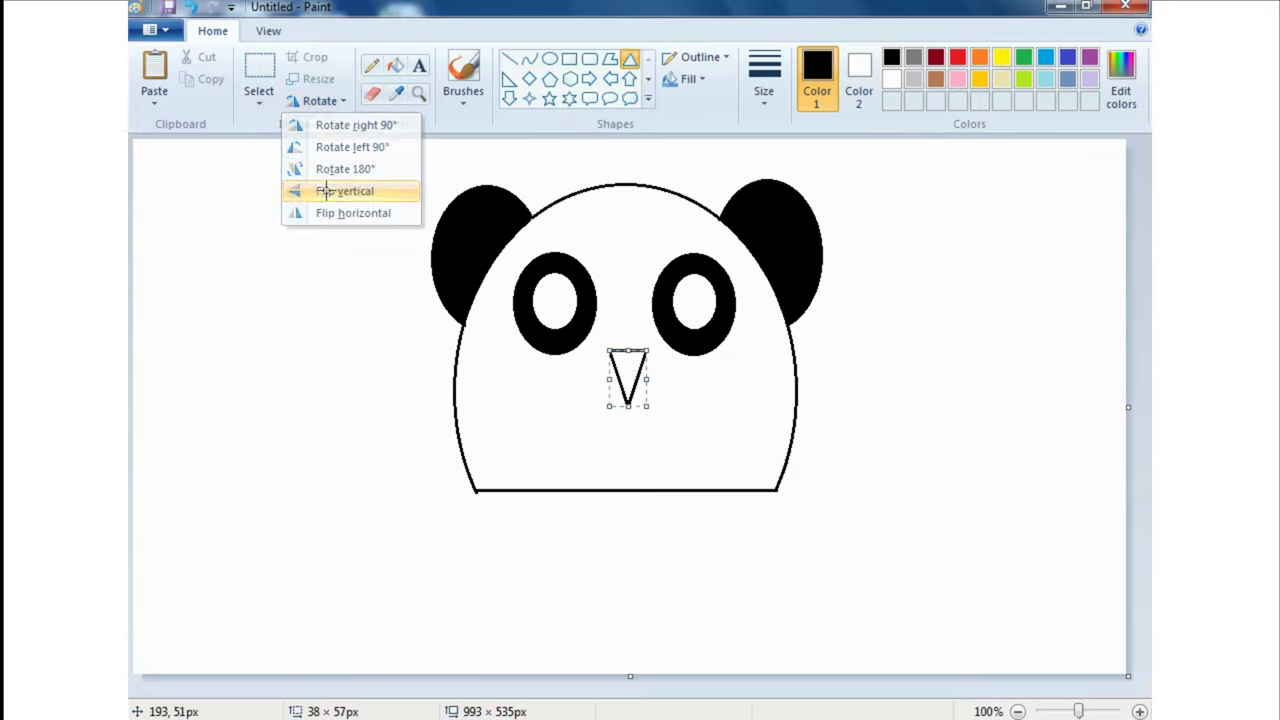
left_click_drag(628, 366, 627, 362)
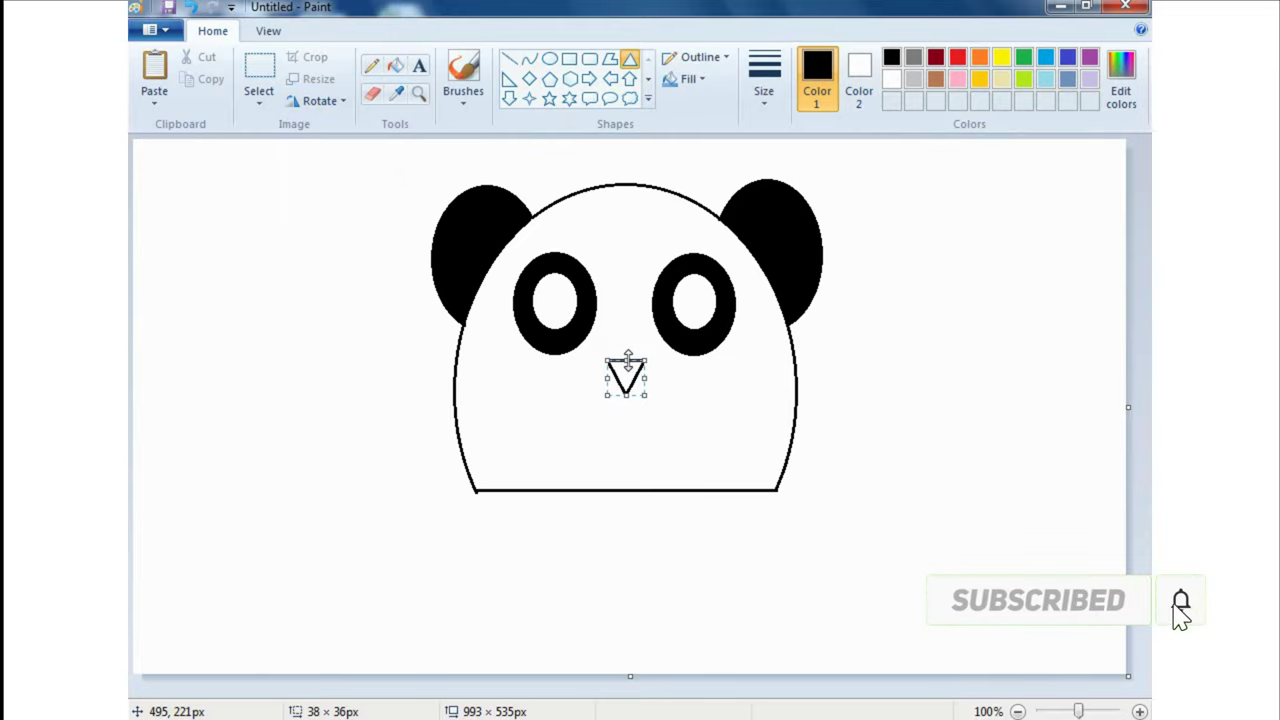
Draw the left half of the mouth as a downward-bent curve from the nose tip.
left_click(908, 360)
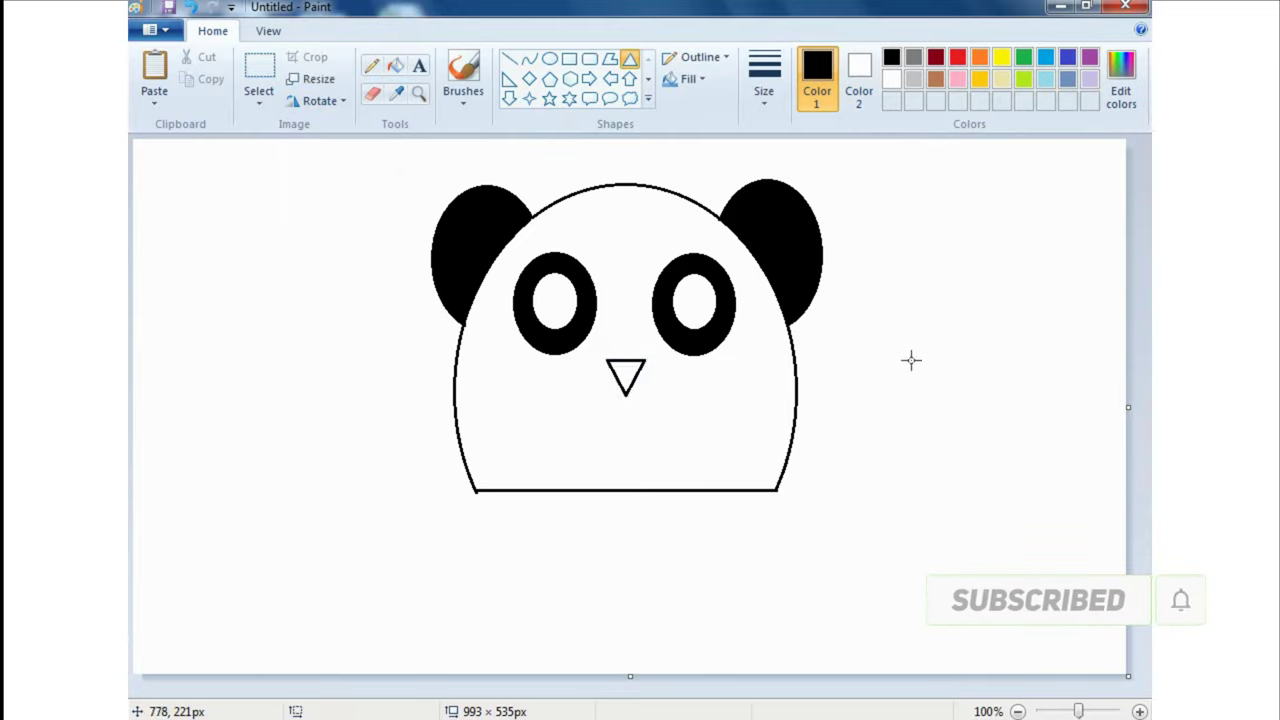
left_click(529, 62)
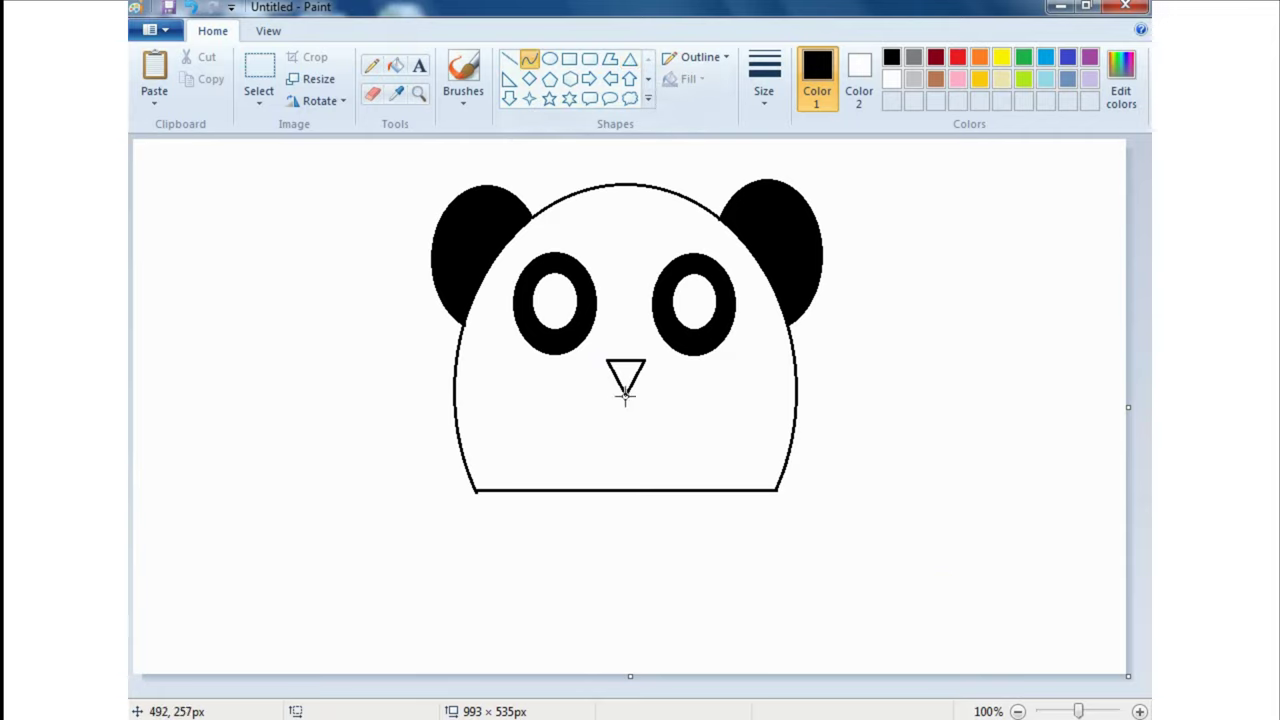
mouse_move(625, 395)
left_mouse_down()
mouse_move(592, 395)
mouse_move(612, 410)
left_mouse_up()
left_click(612, 410)
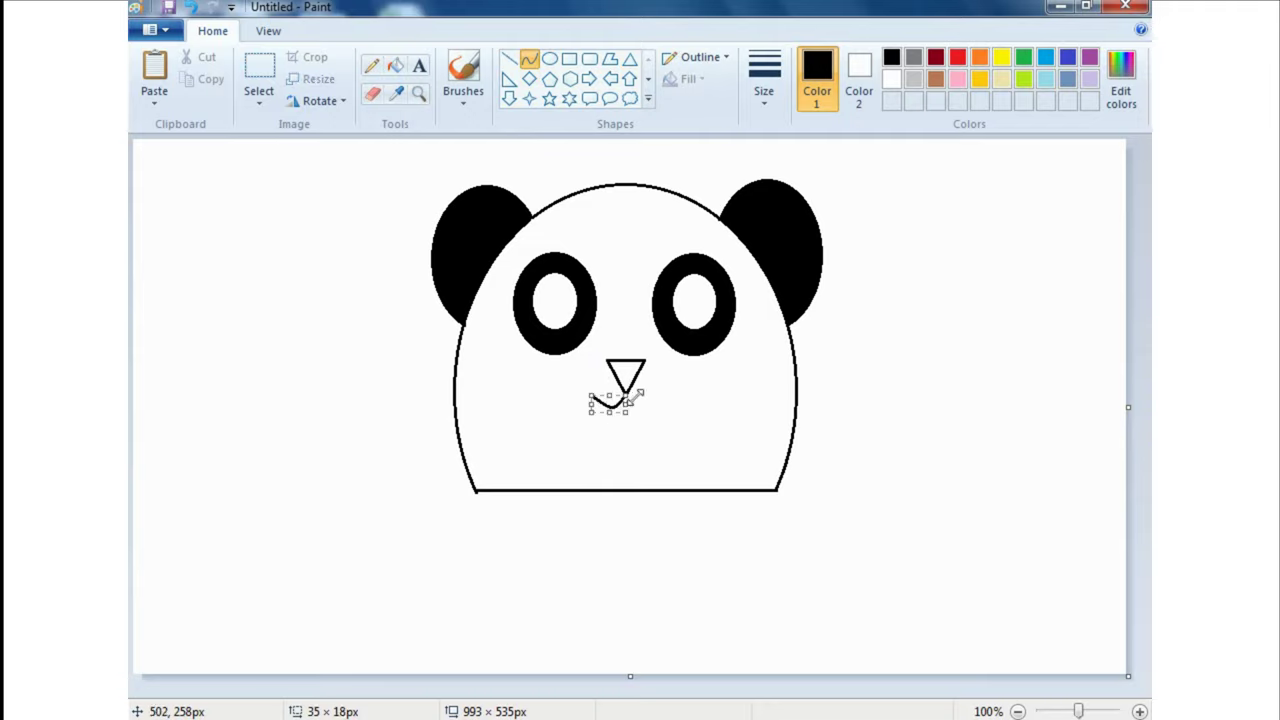
left_click(945, 389)
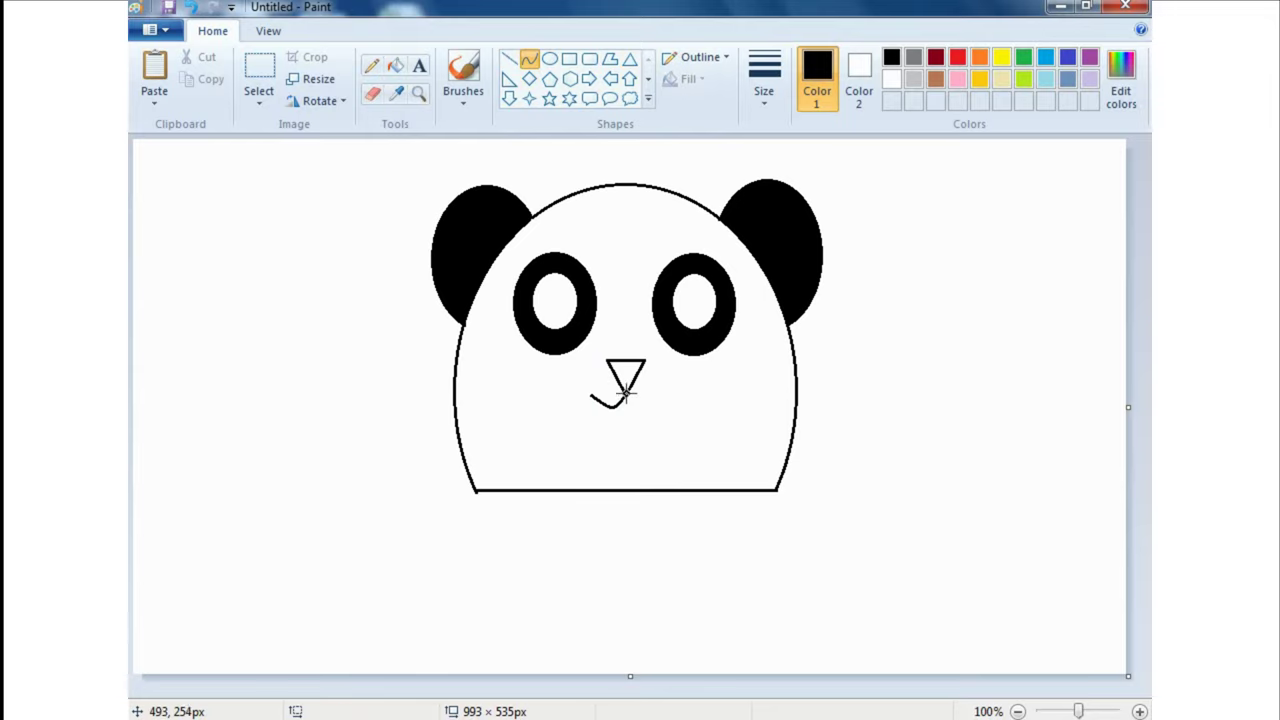
Draw the matching right mouth curve bending down from the nose tip.
left_click_drag(626, 394, 660, 392)
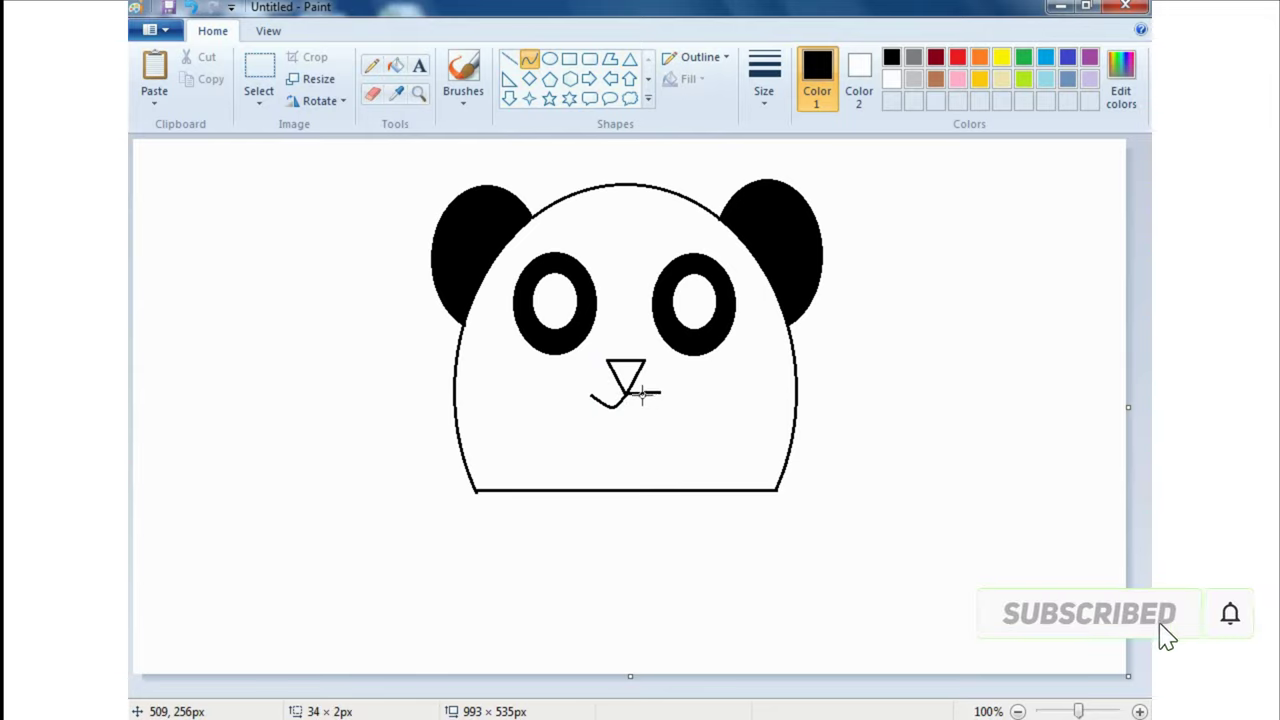
left_click_drag(640, 392, 642, 408)
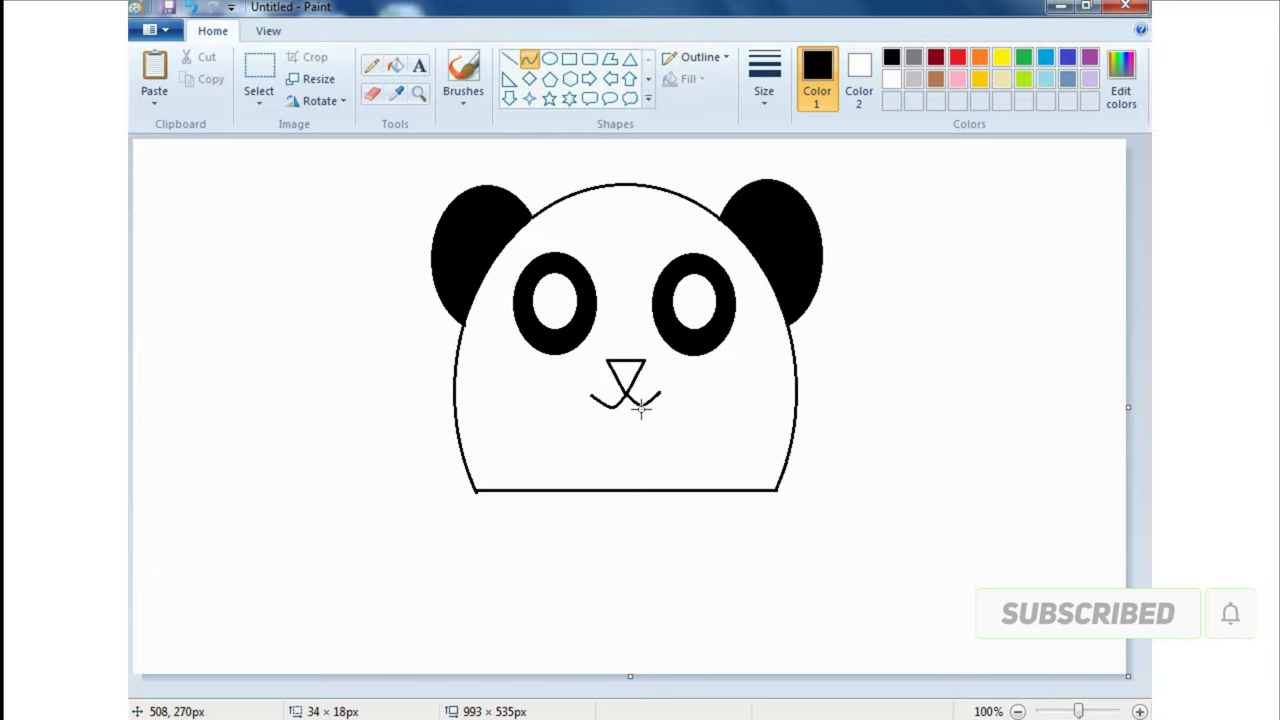
left_click(641, 408)
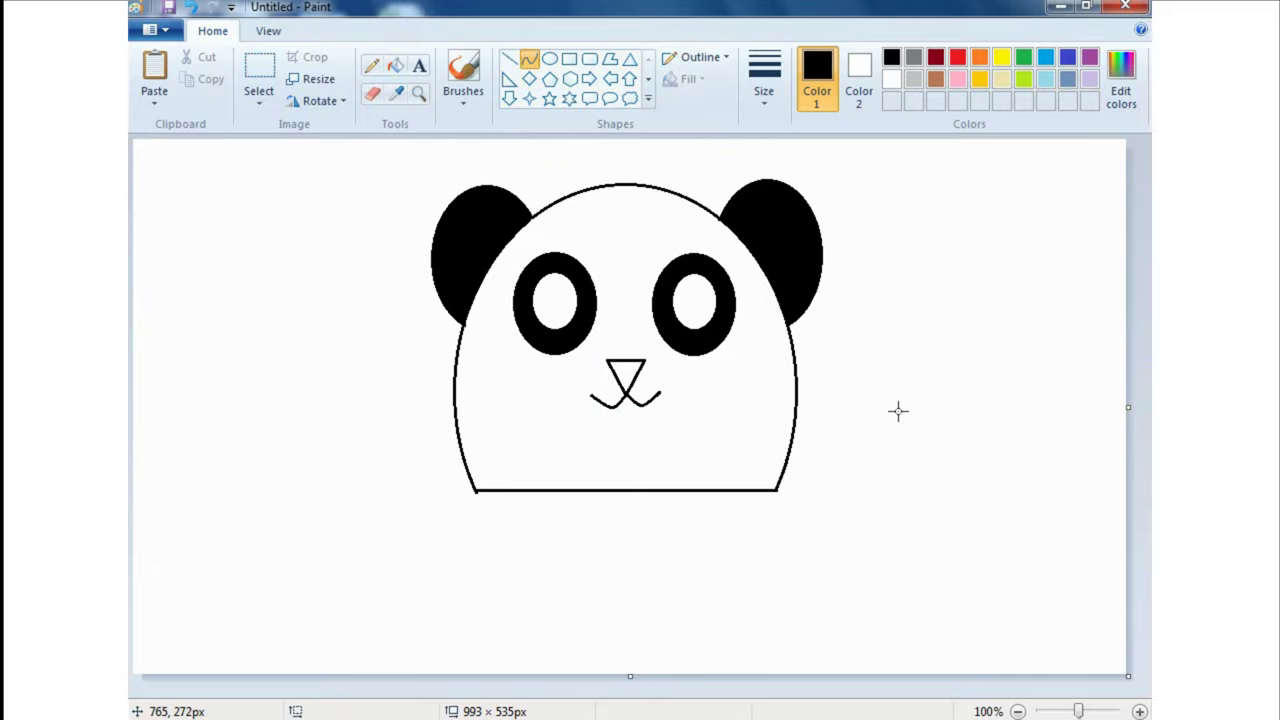
left_click(647, 99)
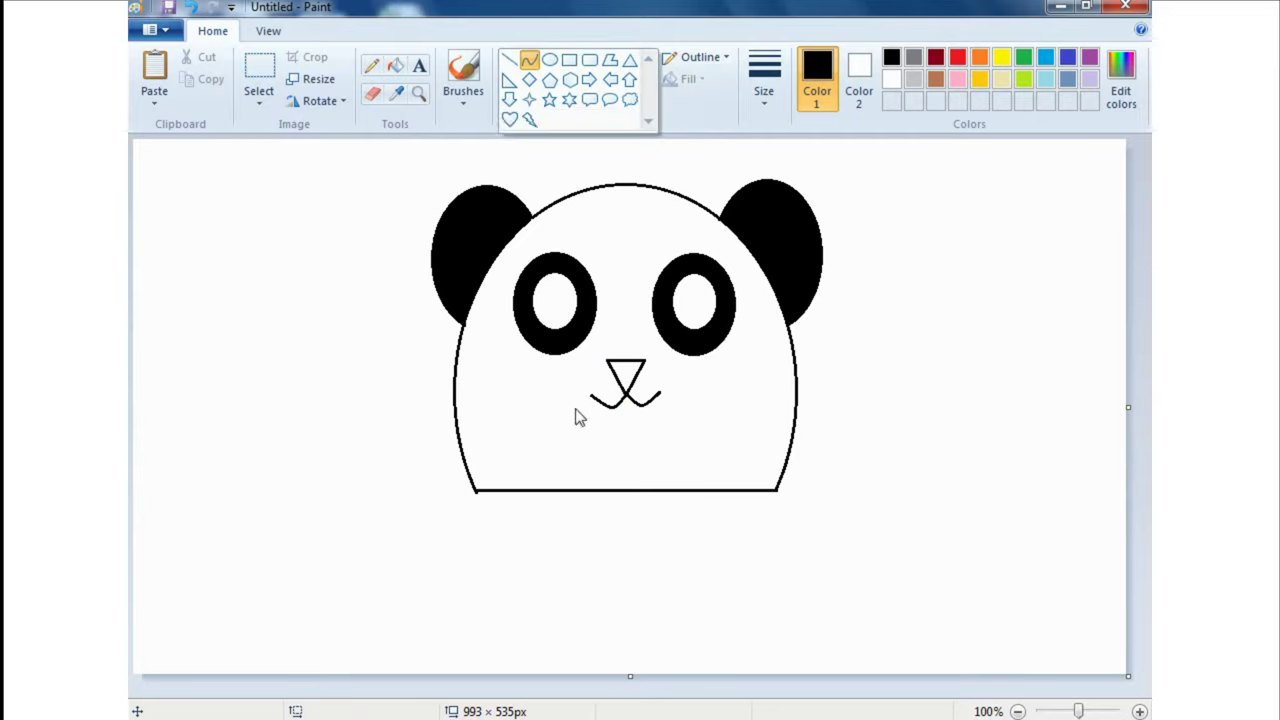
Draw a 210 × 241px heart outline below the mouth, crossing the head's bottom line.
left_click(509, 119)
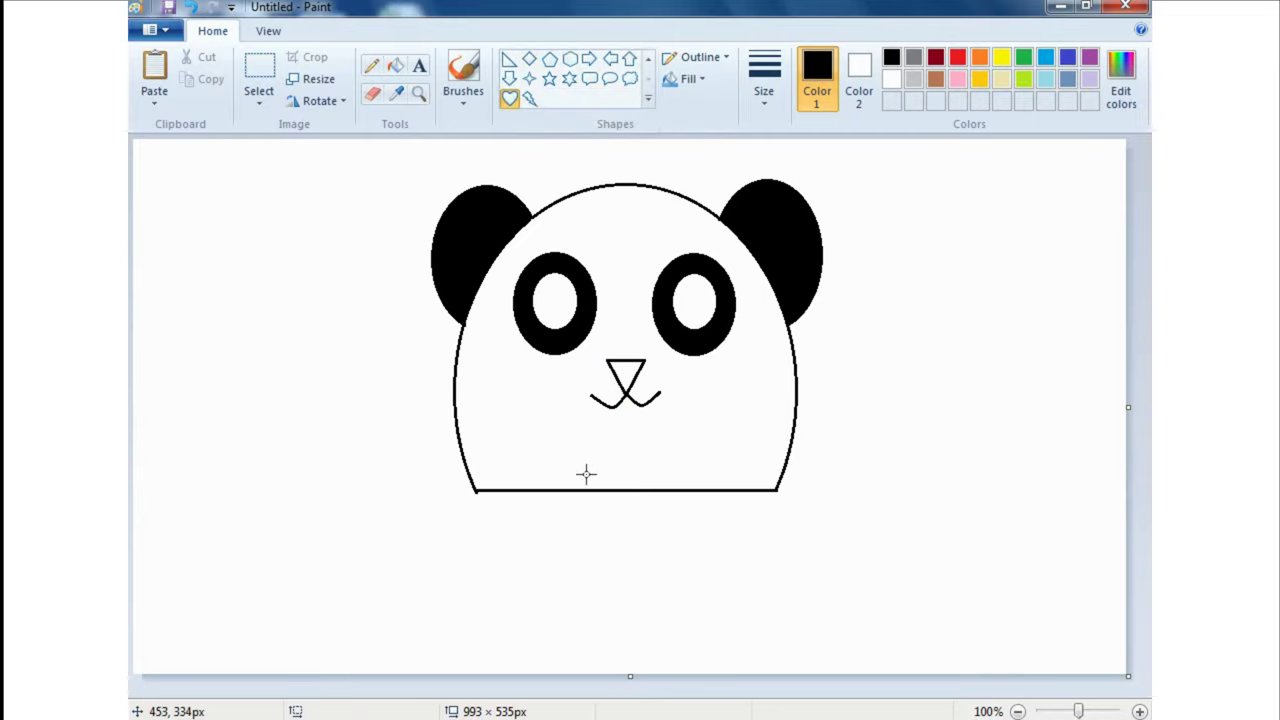
left_click_drag(557, 403, 714, 581)
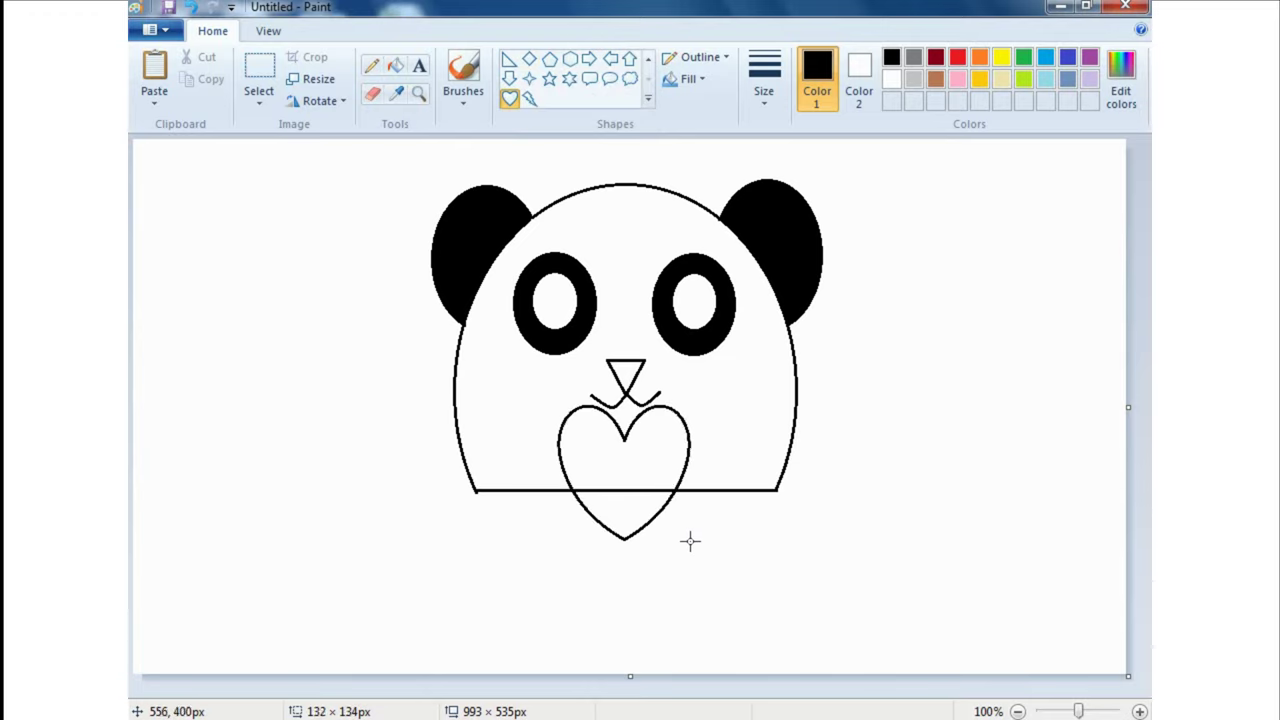
left_click_drag(636, 493, 621, 496)
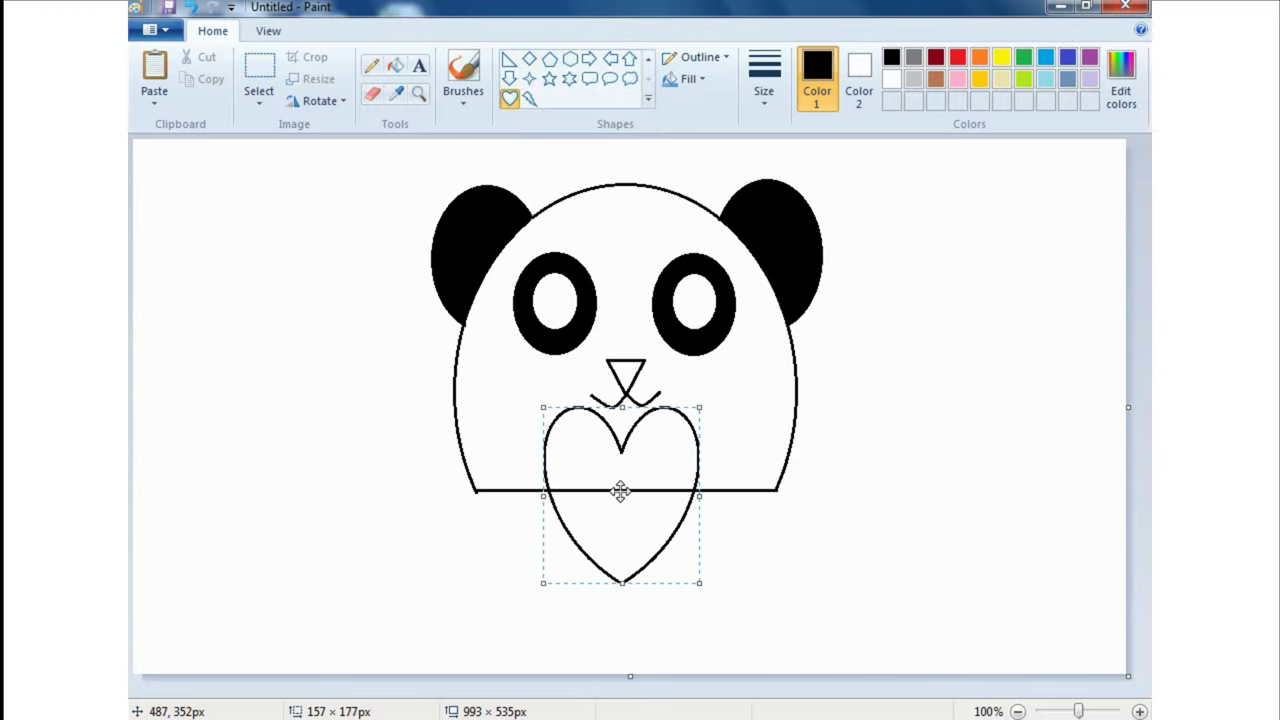
left_click_drag(697, 582, 742, 628)
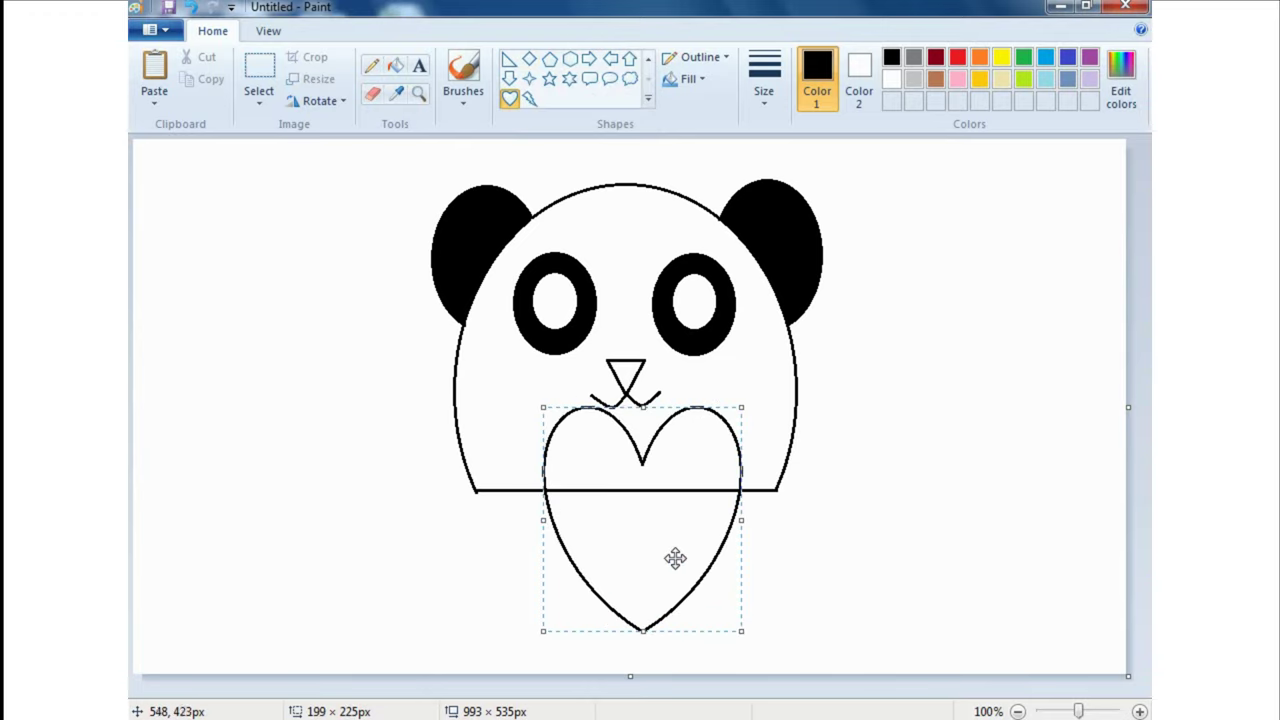
left_click_drag(674, 554, 654, 549)
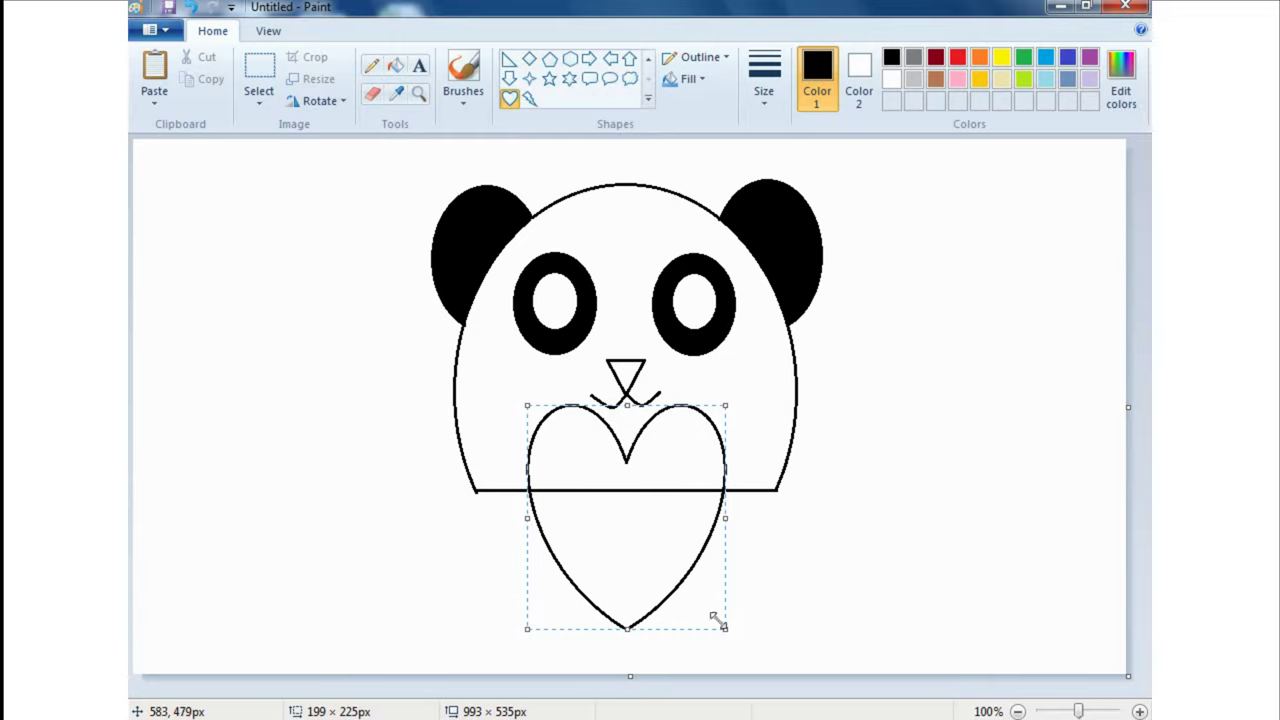
left_click_drag(720, 622, 735, 645)
left_click_drag(701, 596, 689, 577)
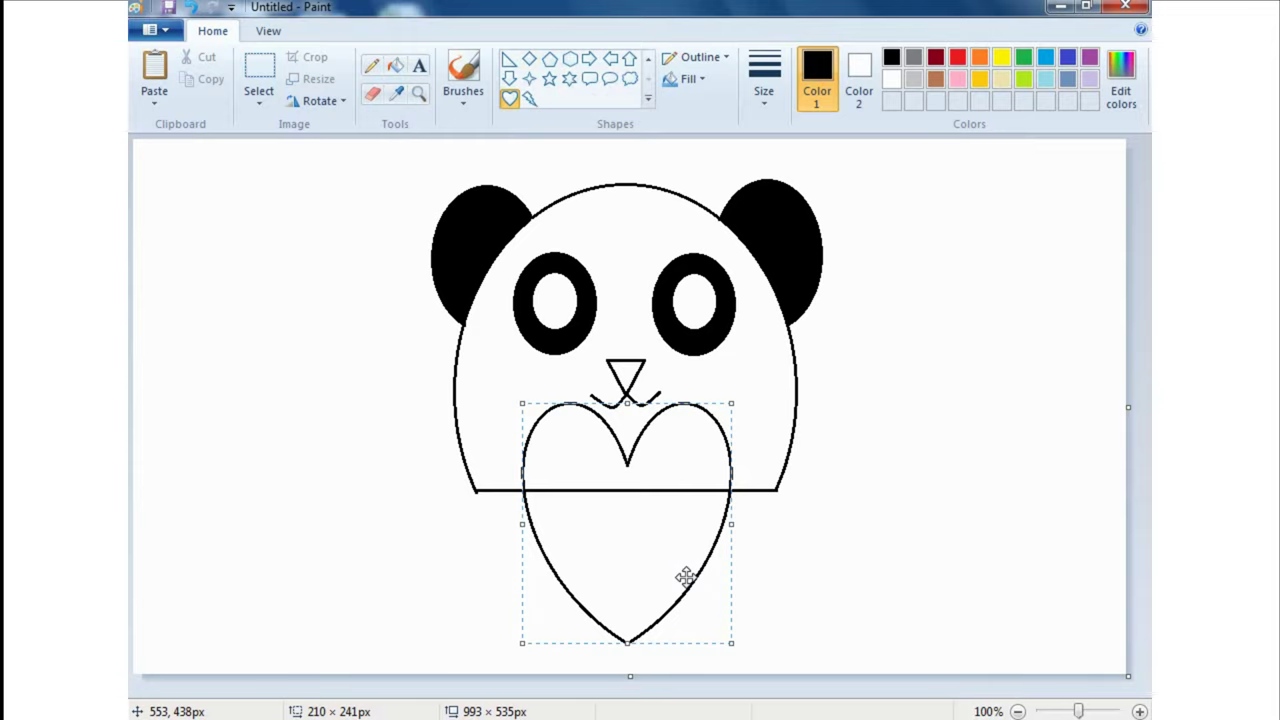
left_click(860, 560)
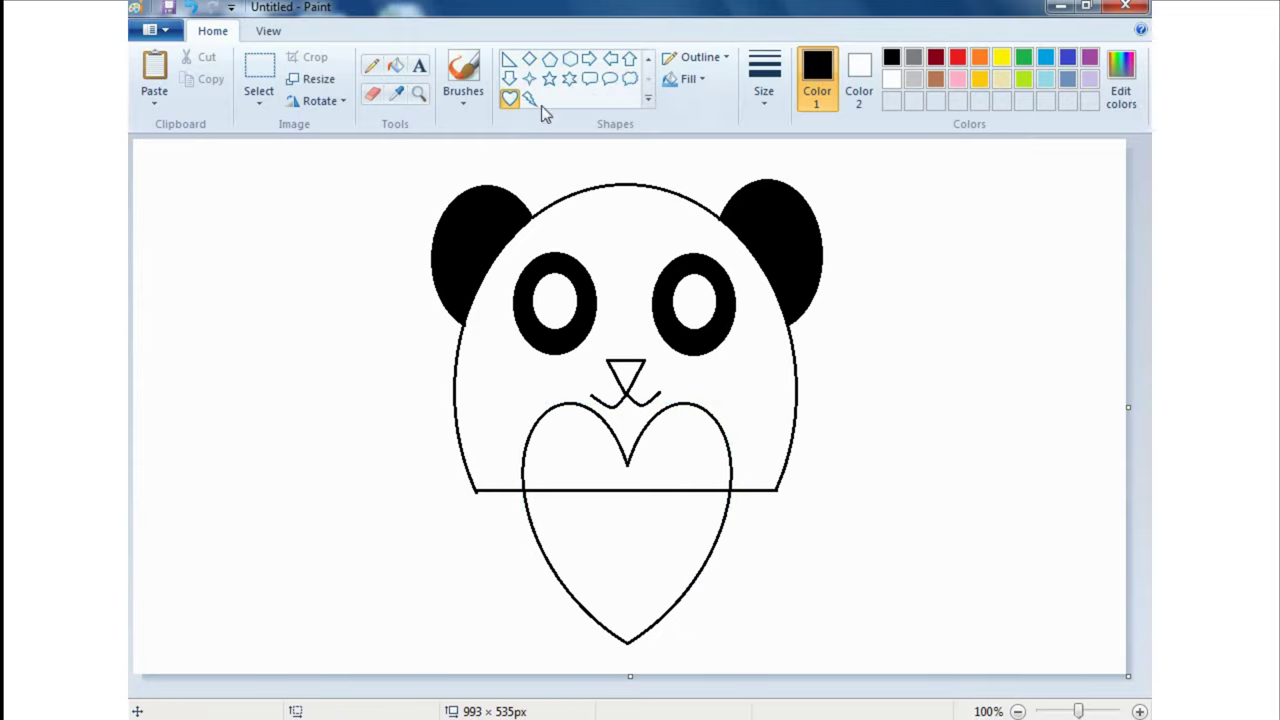
left_click(372, 92)
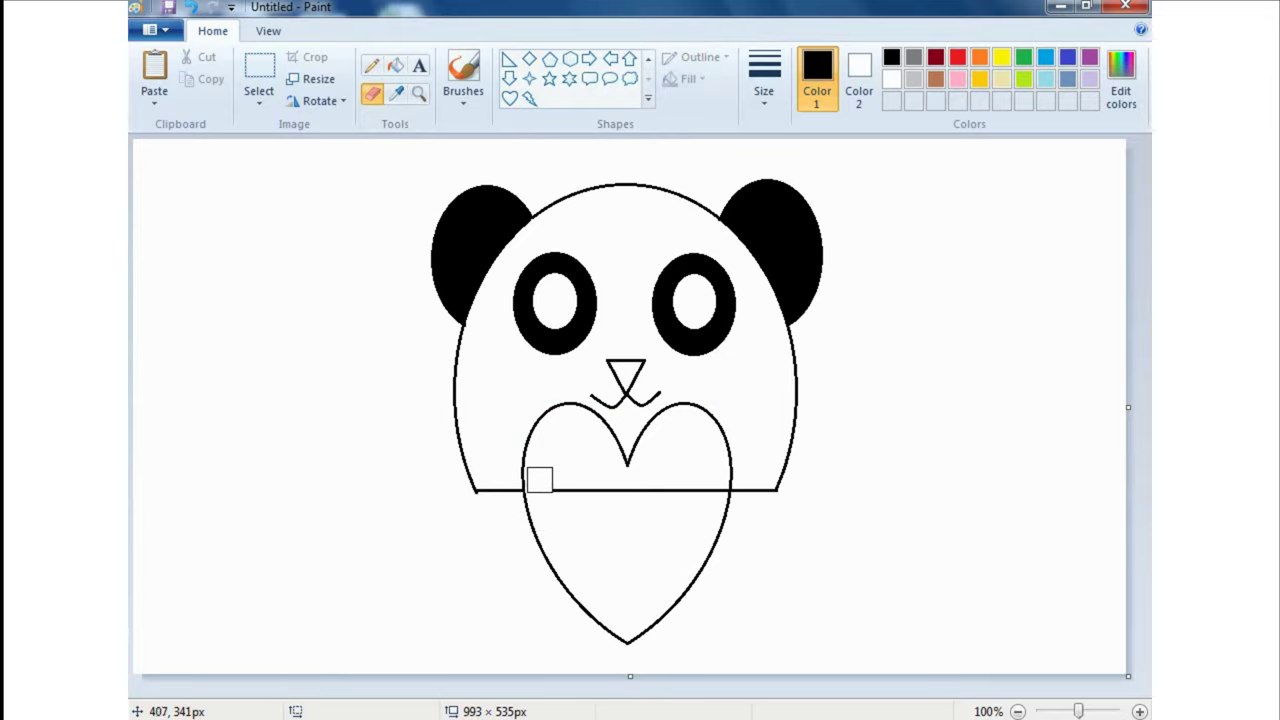
Erase the line crossing the heart, then fill the heart red and the triangular nose orange.
left_click_drag(539, 480, 701, 486)
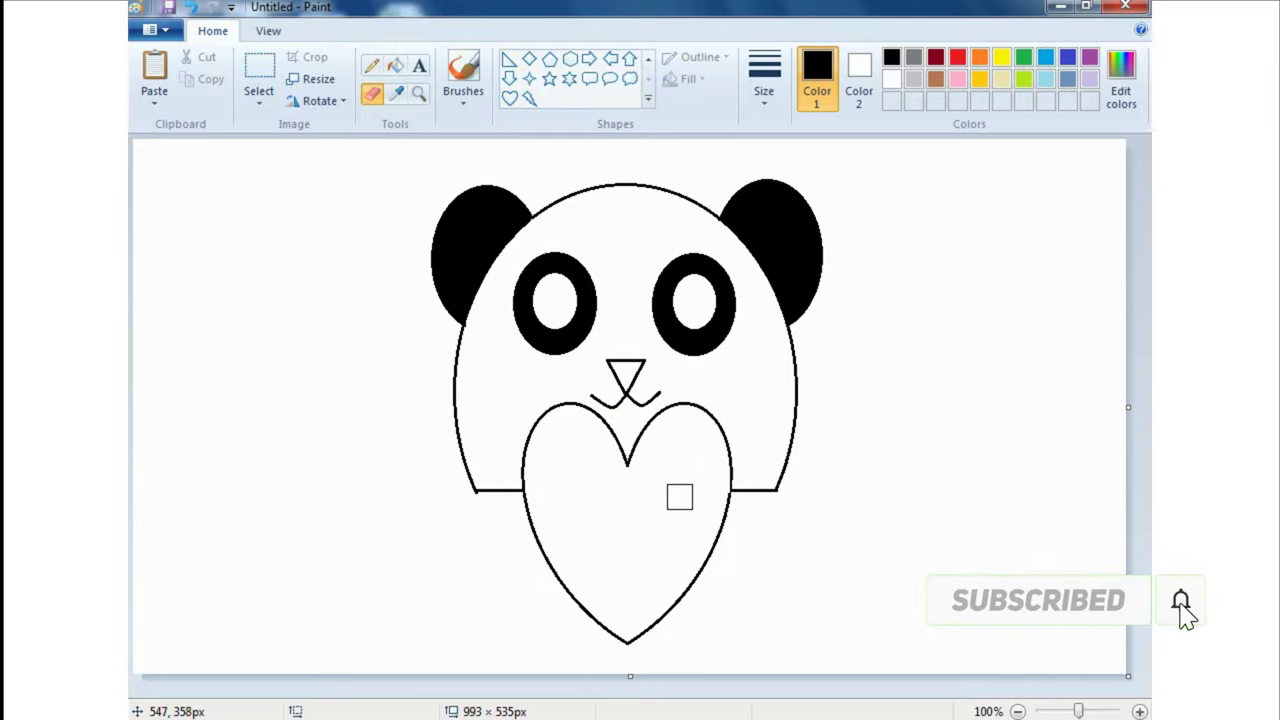
left_click(396, 66)
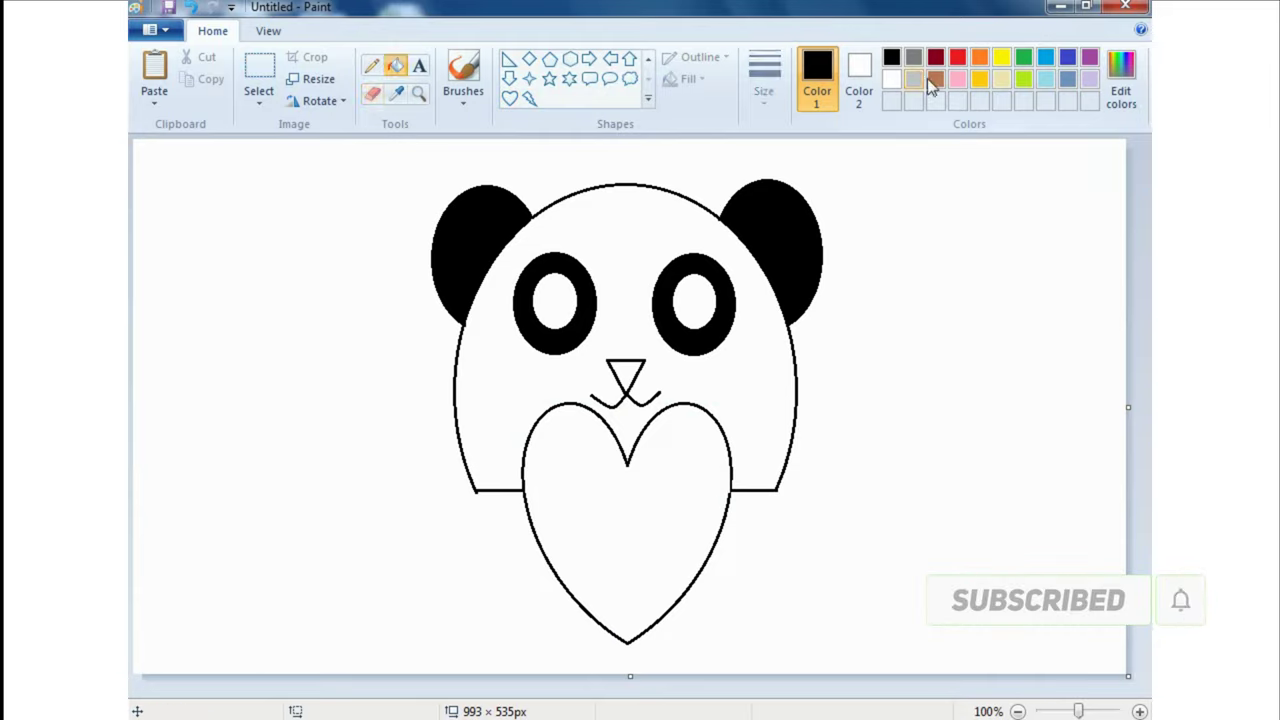
left_click(957, 57)
left_click(676, 518)
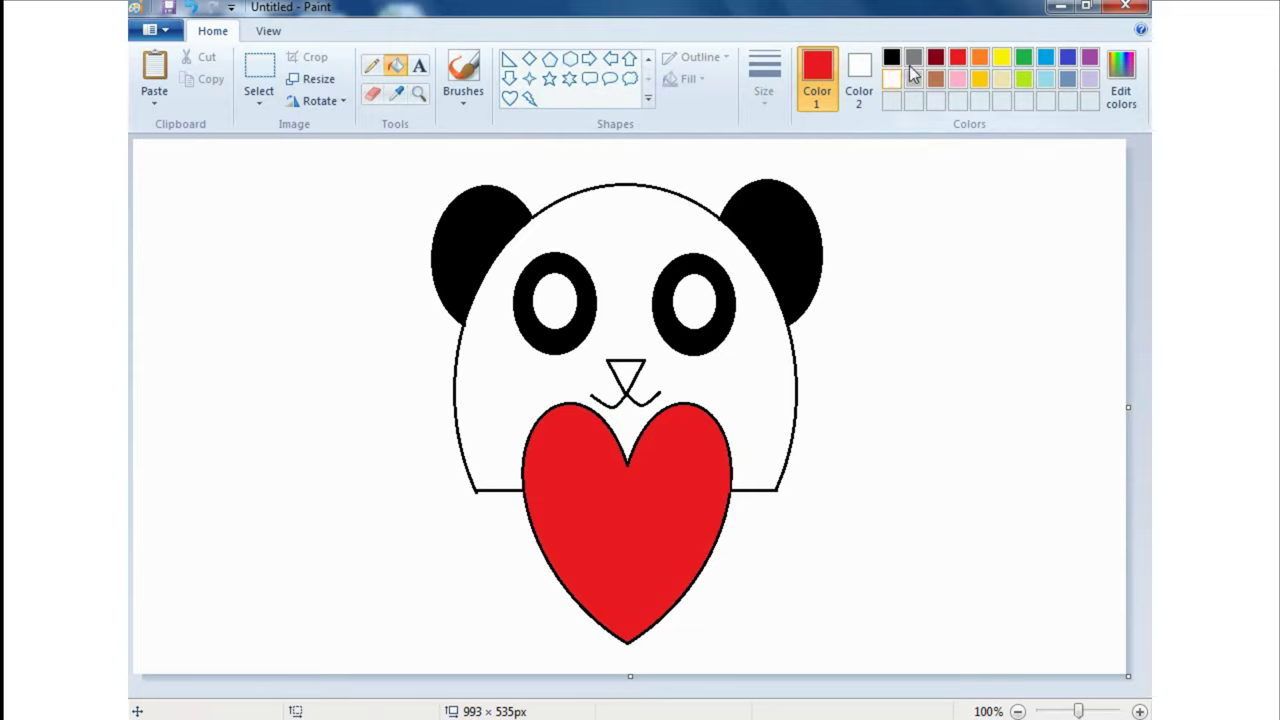
left_click(979, 58)
left_click(627, 370)
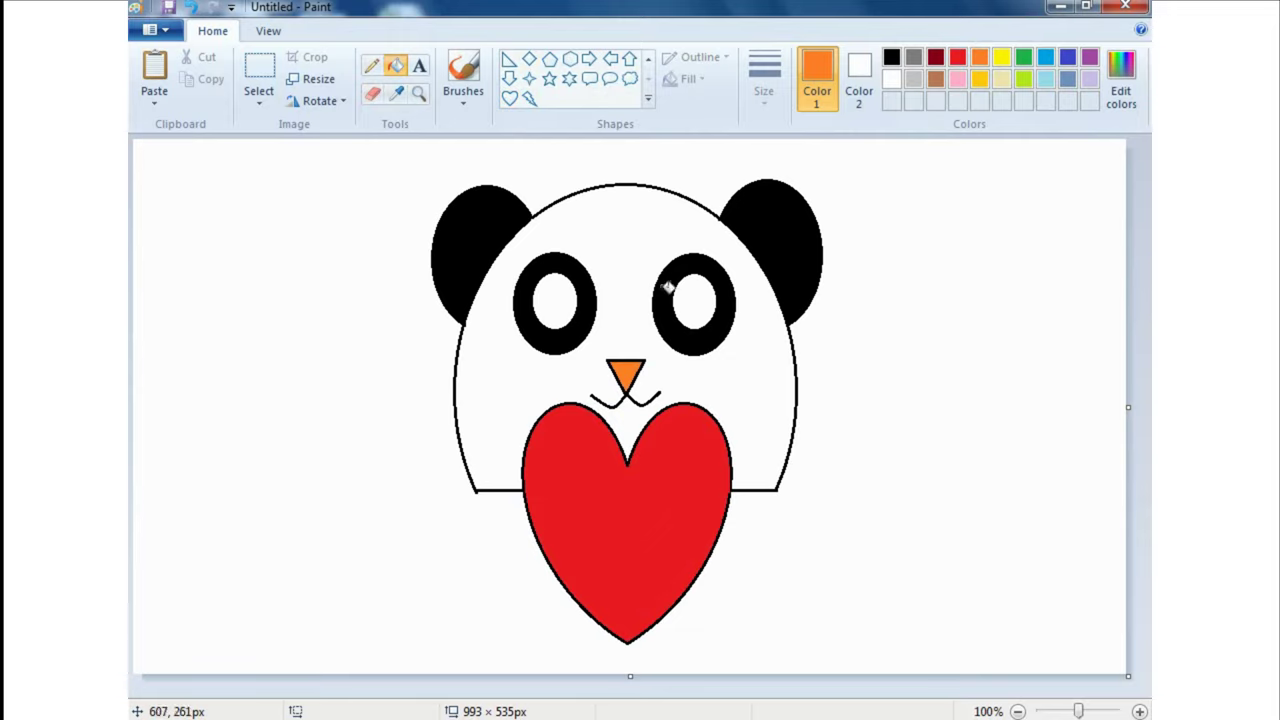
Draw a black-outlined oval for the left paw beside the heart.
scroll(648, 105, "up", 1)
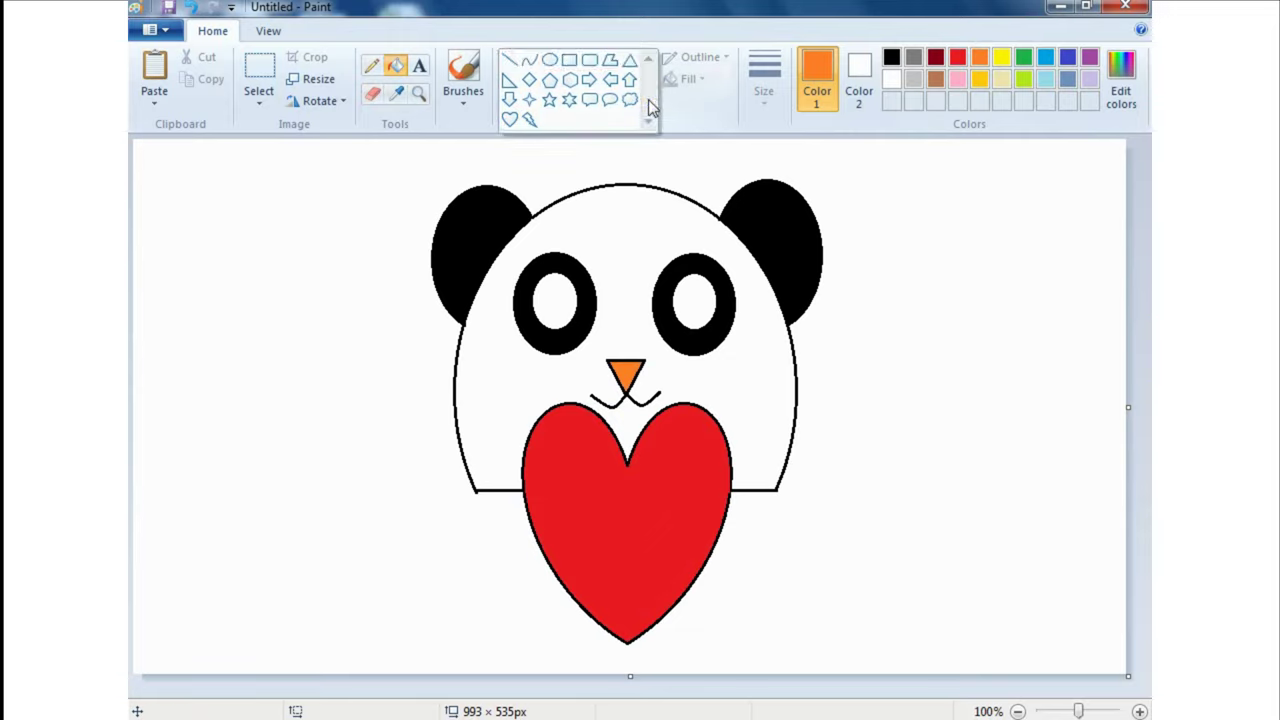
left_click(549, 59)
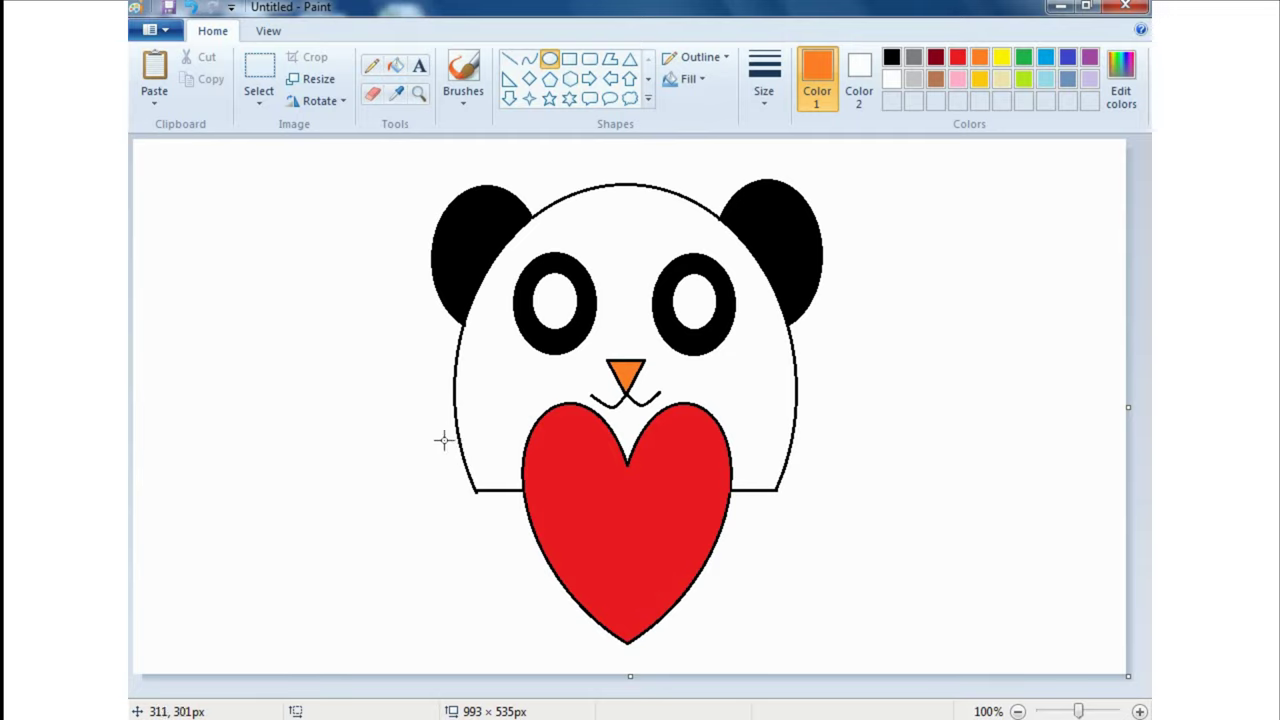
left_click_drag(443, 440, 523, 541)
left_click(890, 60)
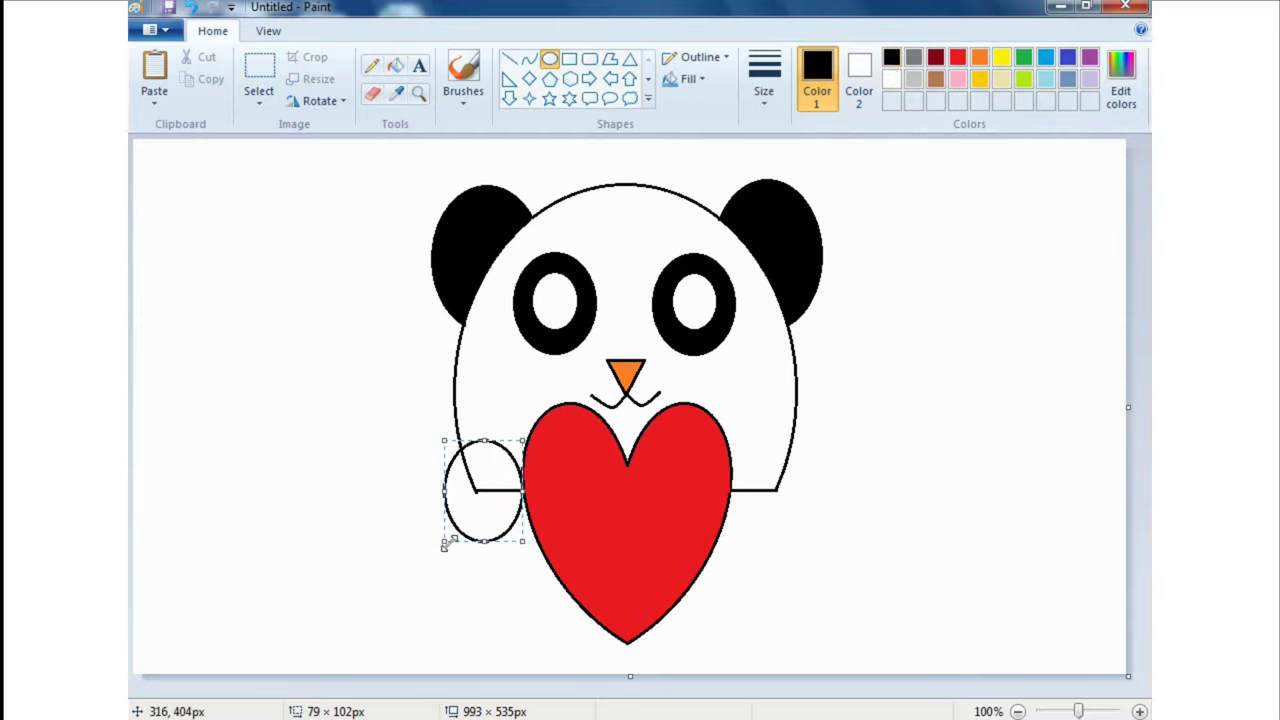
left_click_drag(444, 545, 434, 554)
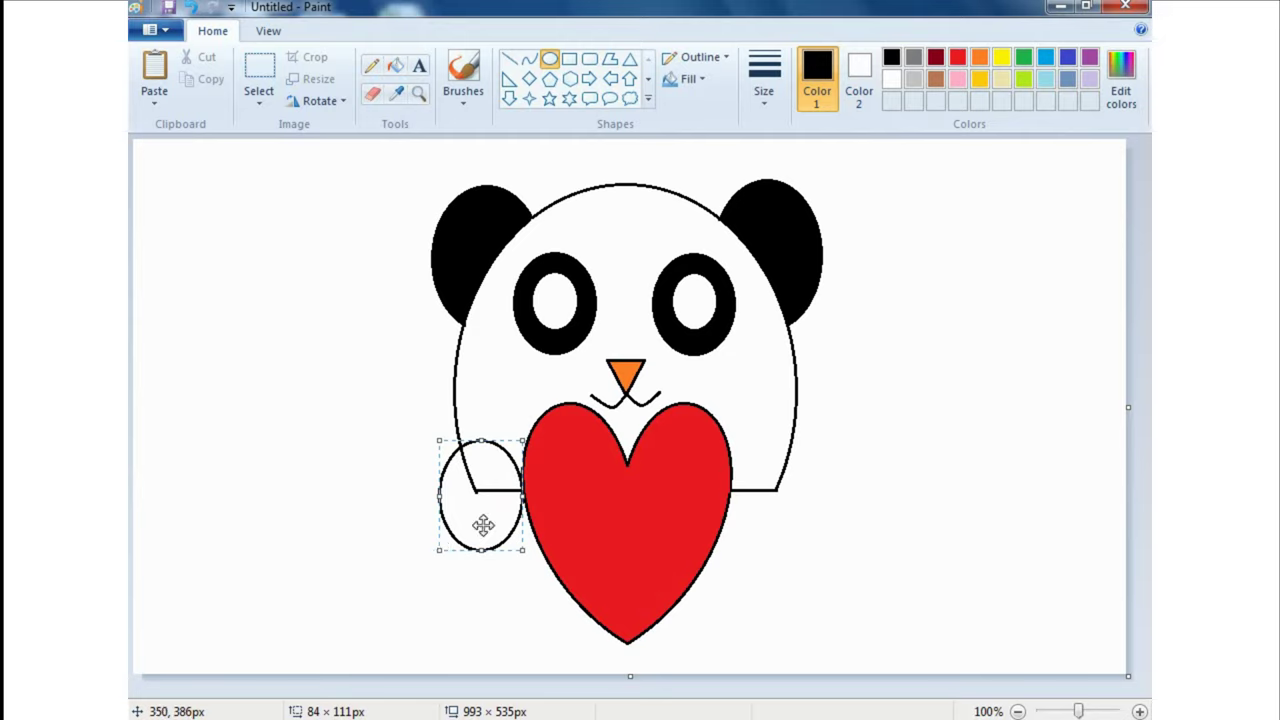
Draw a matching oval for the right paw on the other side of the heart.
left_click(720, 451)
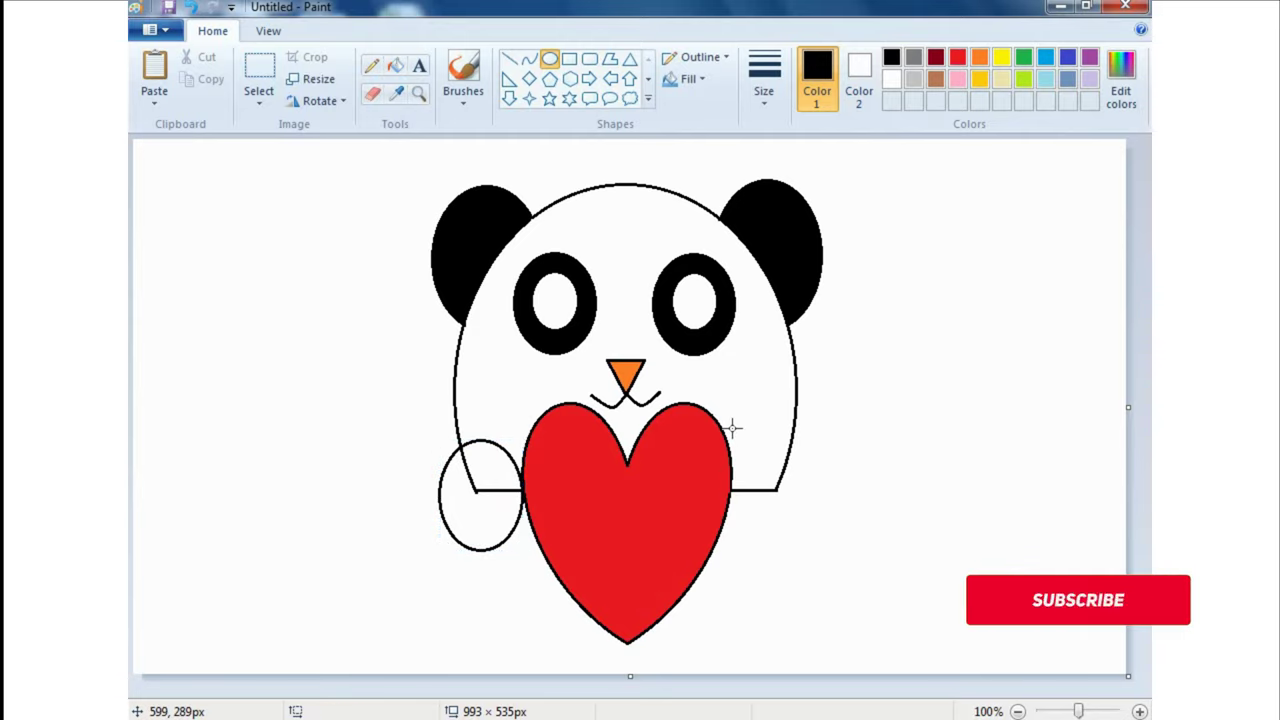
left_click_drag(731, 428, 808, 537)
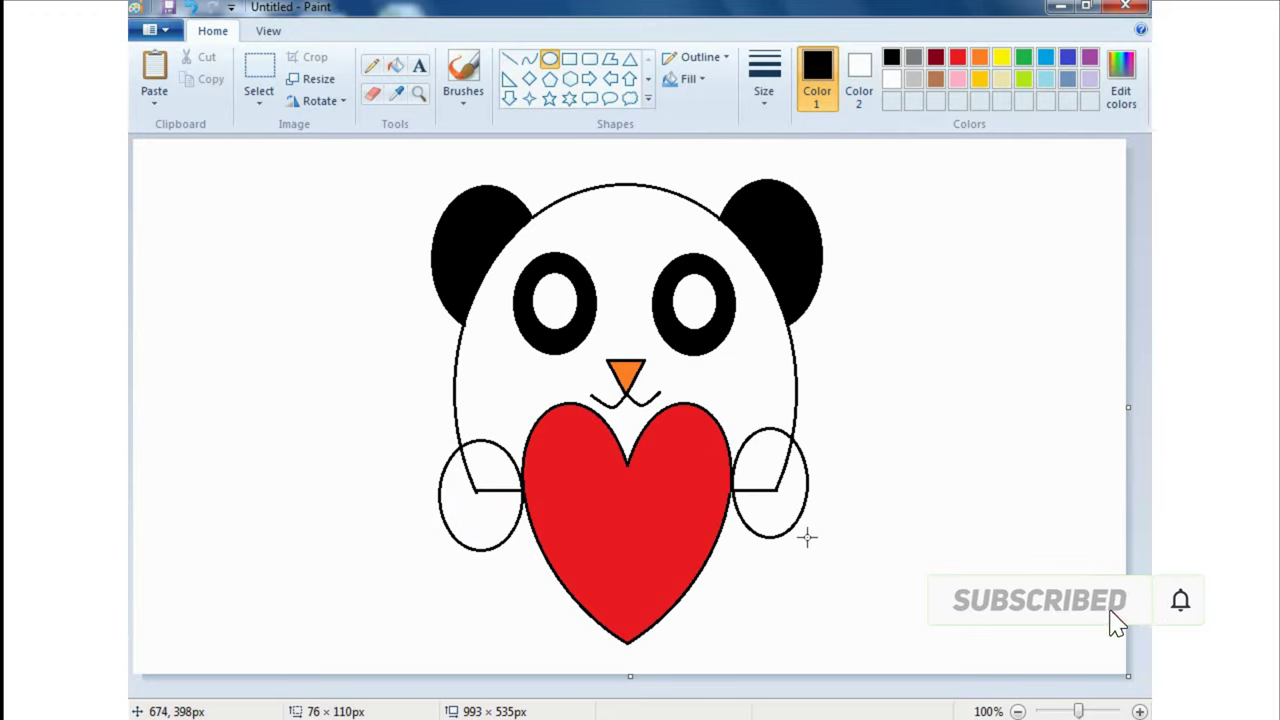
left_click_drag(808, 537, 811, 546)
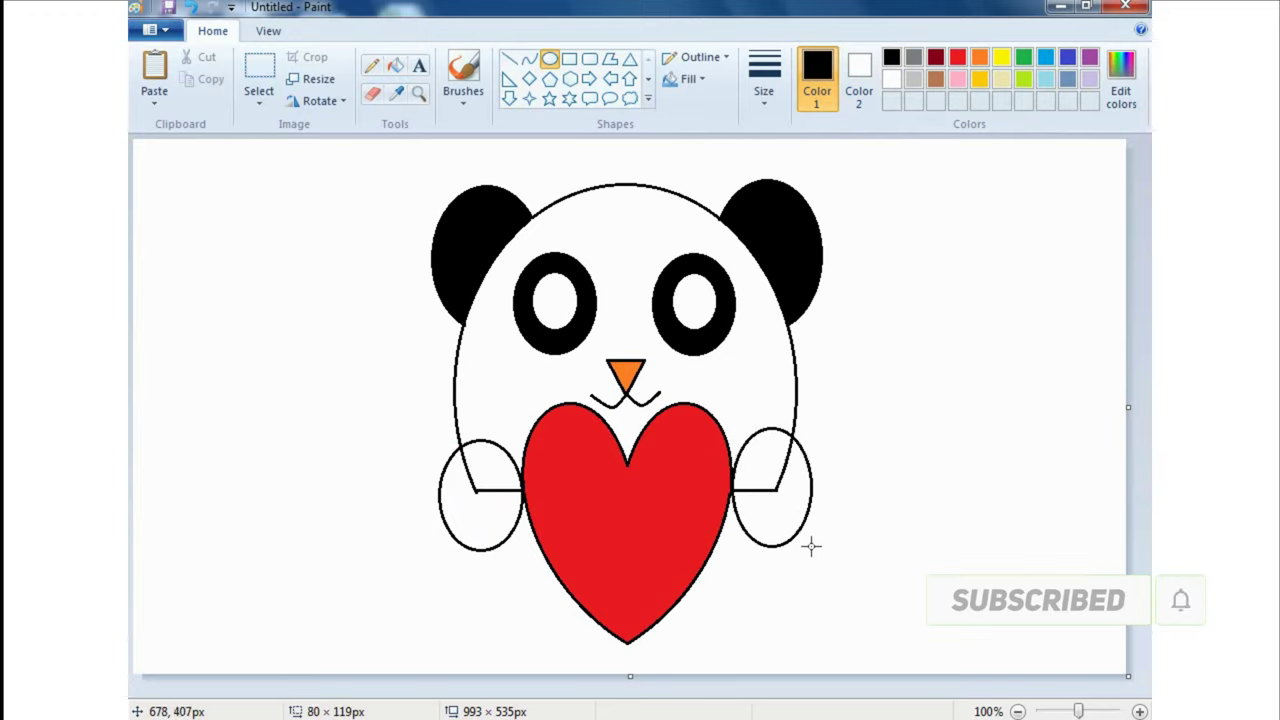
Fill both parts of each paw oval with black.
left_click(397, 66)
left_click(468, 445)
left_click(481, 522)
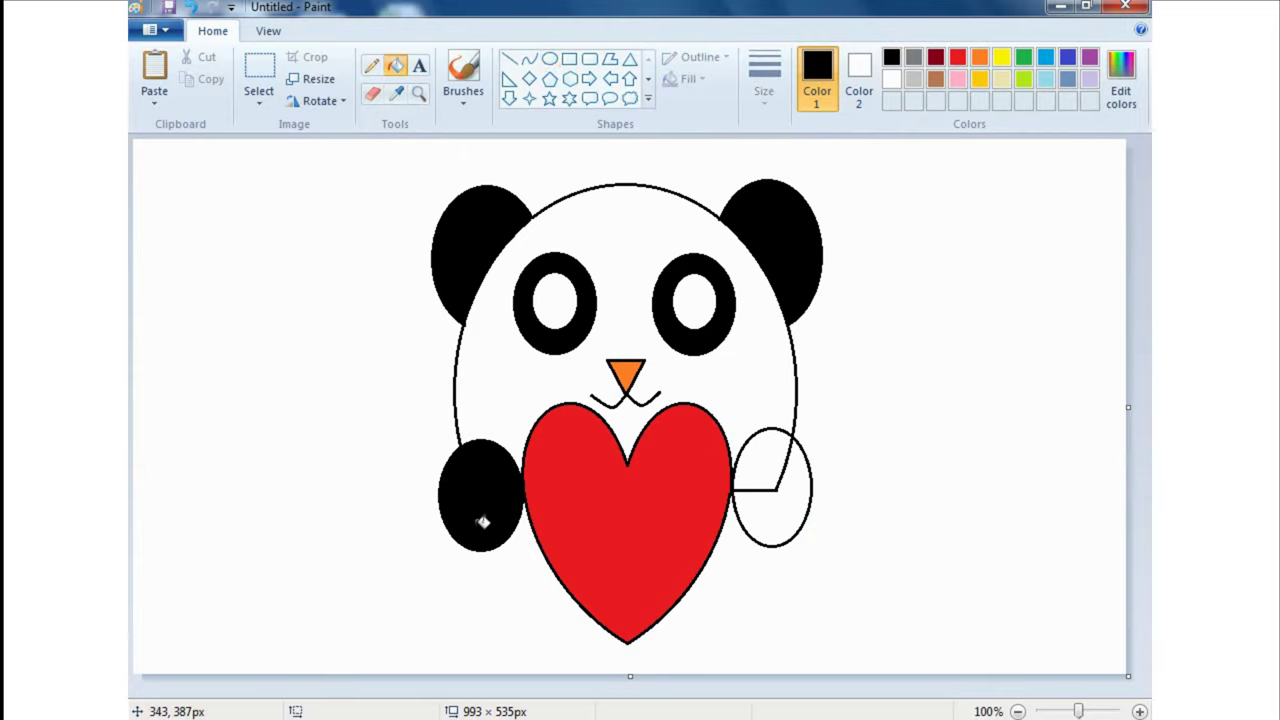
left_click(776, 478)
left_click(777, 510)
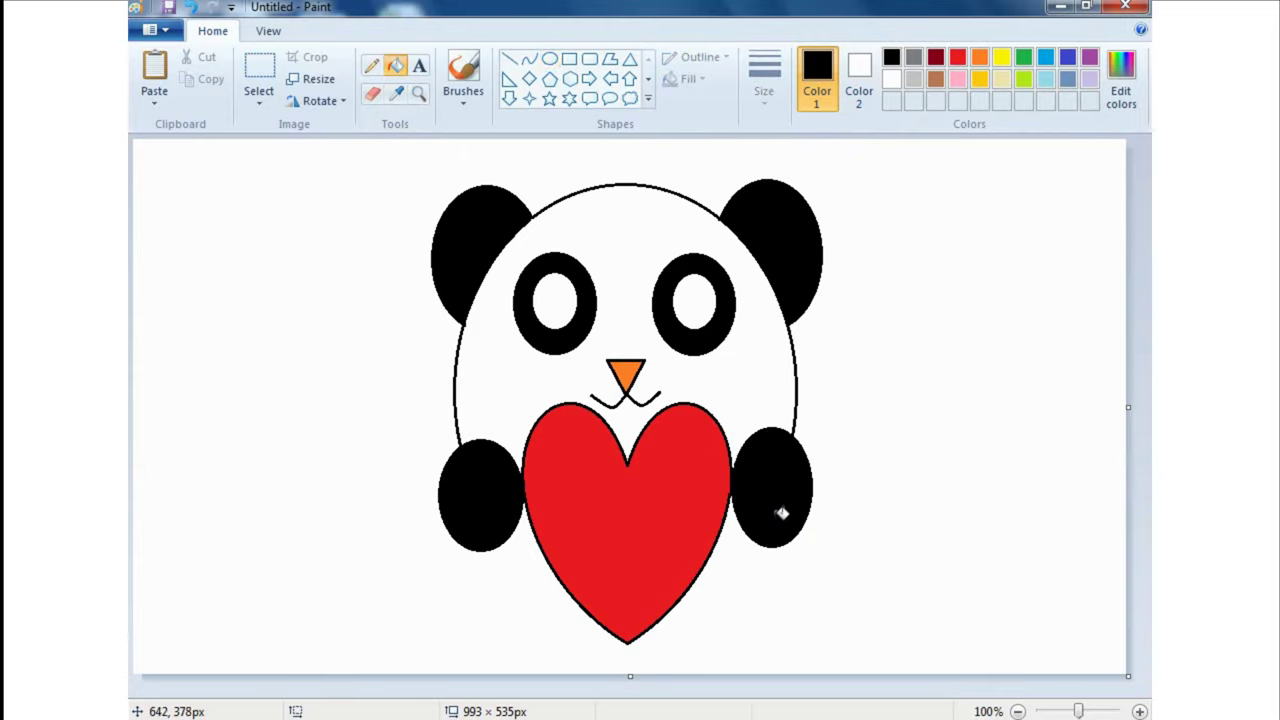
Undo the right paw's fill and test grey in the left paw.
left_click(915, 57)
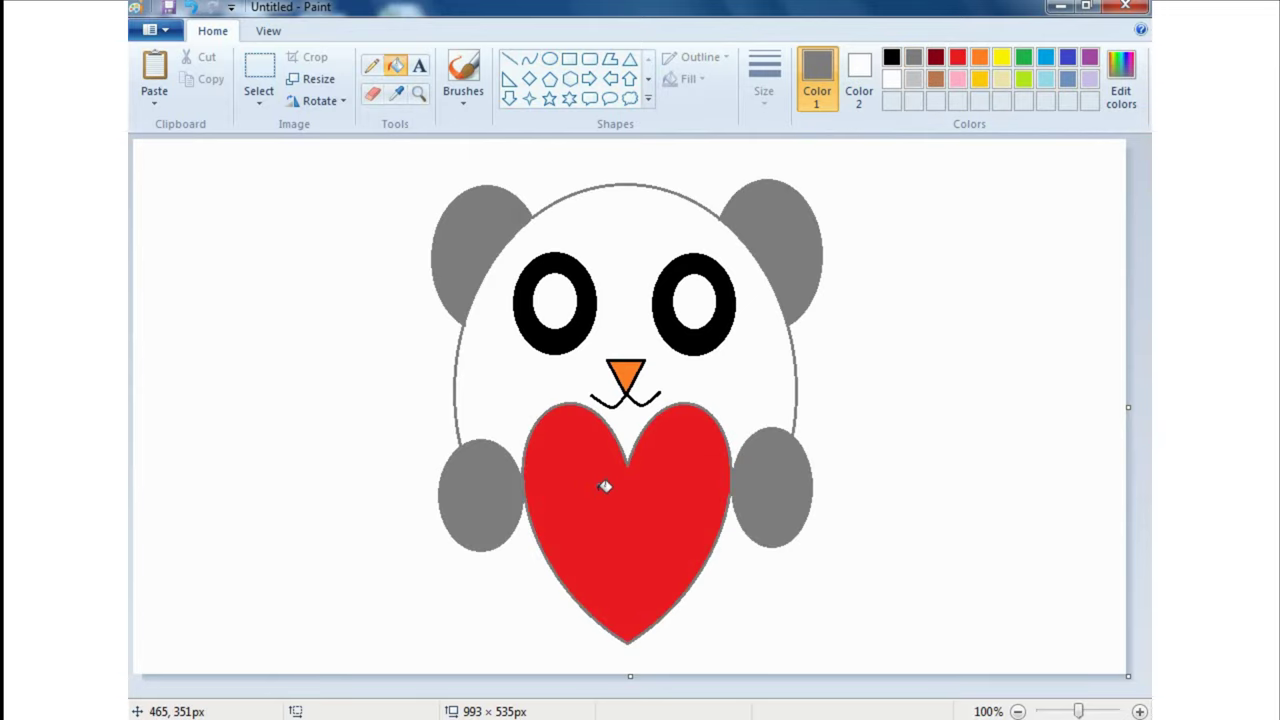
key("ctrl+z")
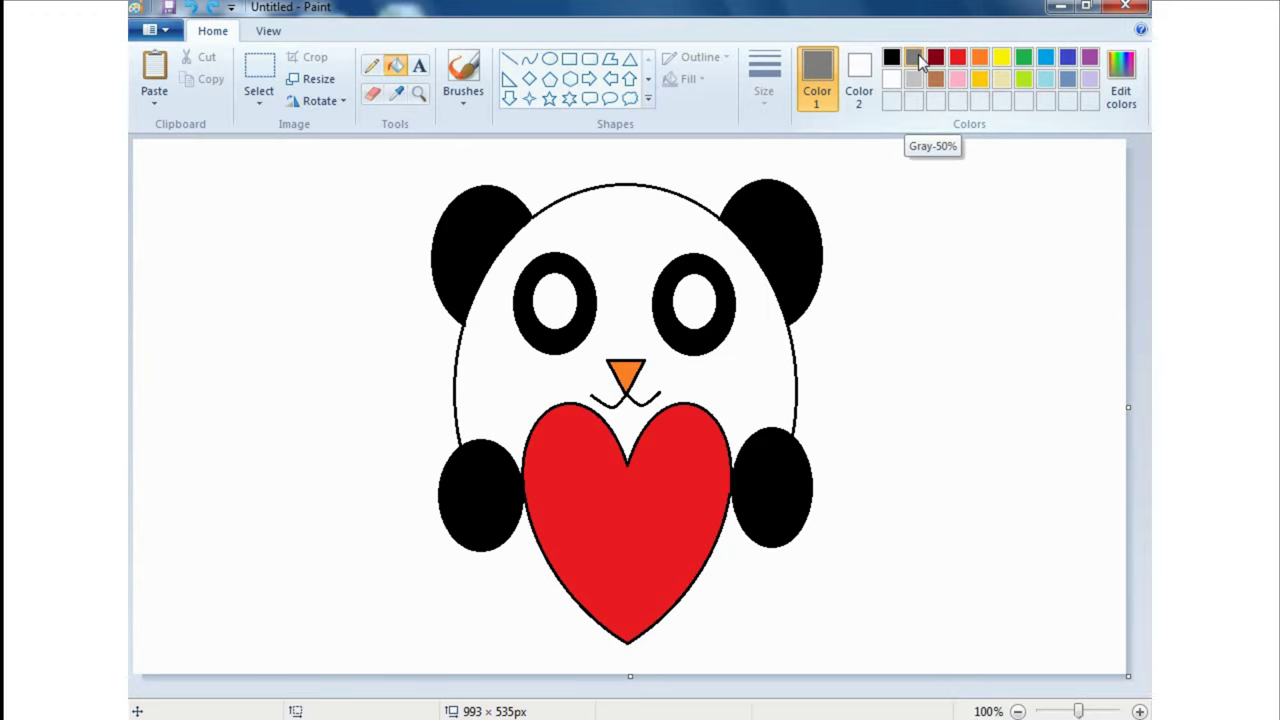
key("ctrl+z")
key("ctrl+z")
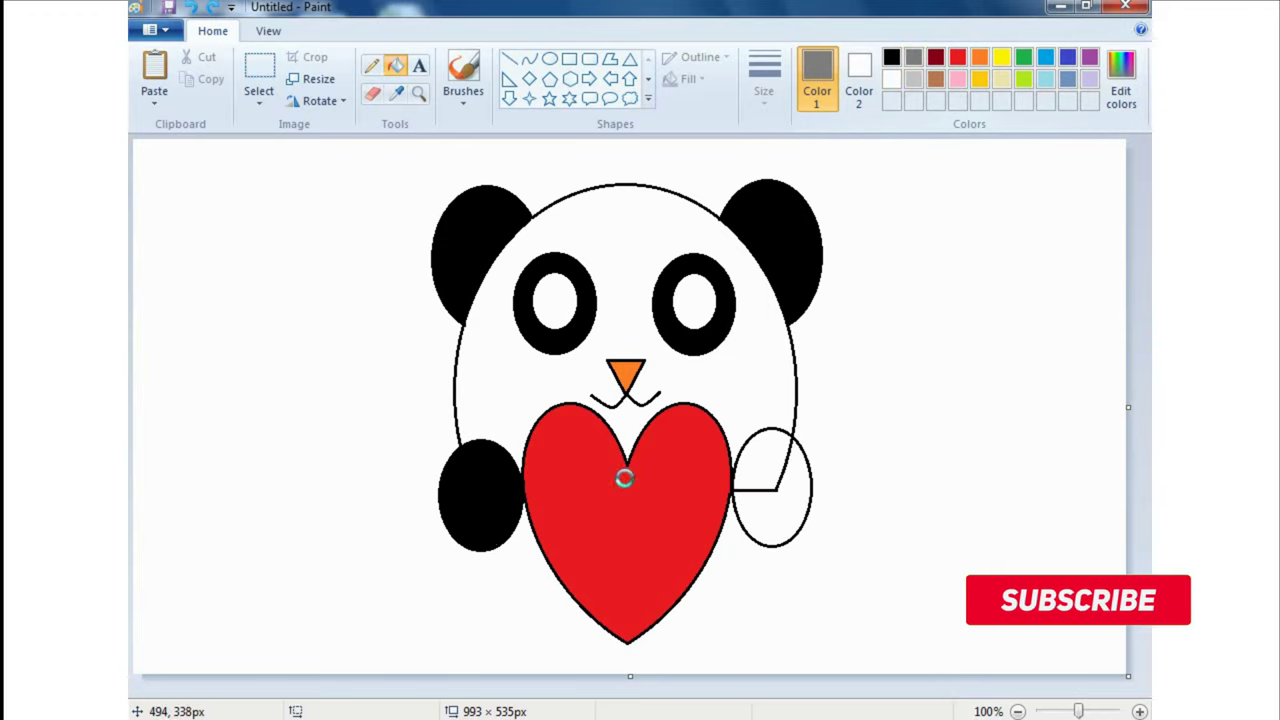
key("ctrl+z")
key("ctrl+z")
left_click(487, 471)
left_click(483, 516)
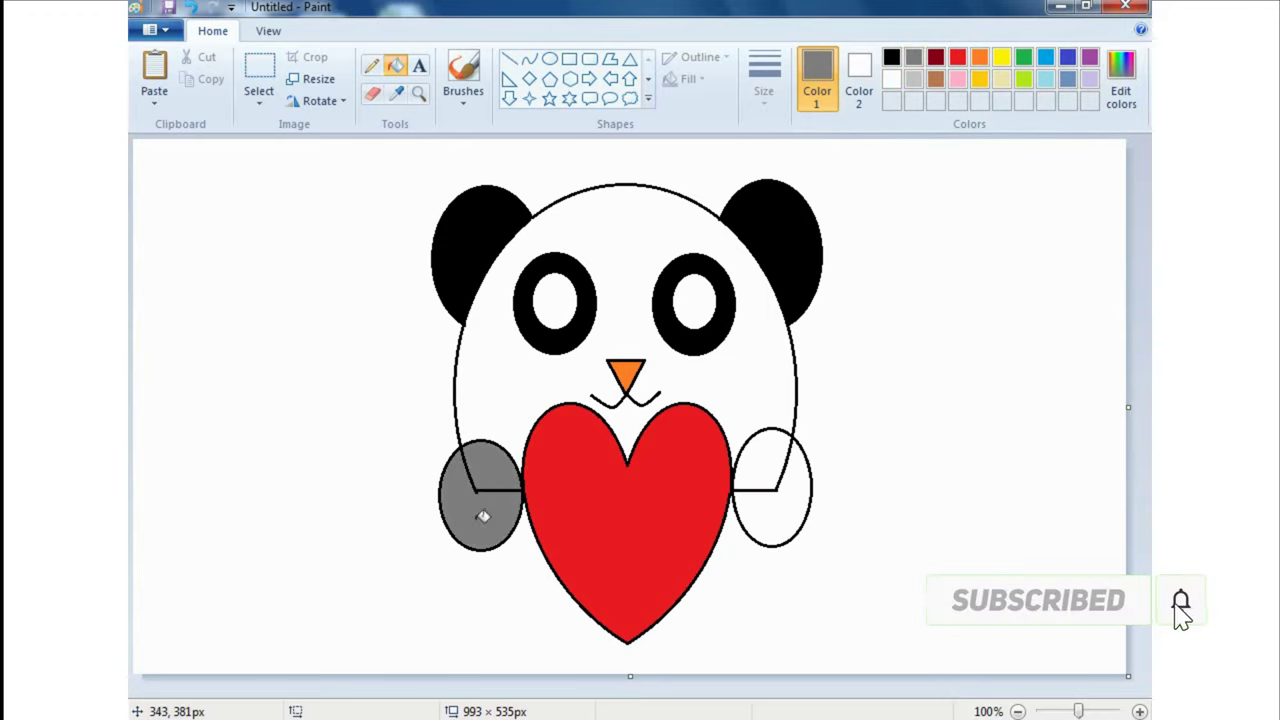
Refill both parts of the left and right paws solid black.
left_click(891, 57)
left_click(490, 446)
left_click(480, 508)
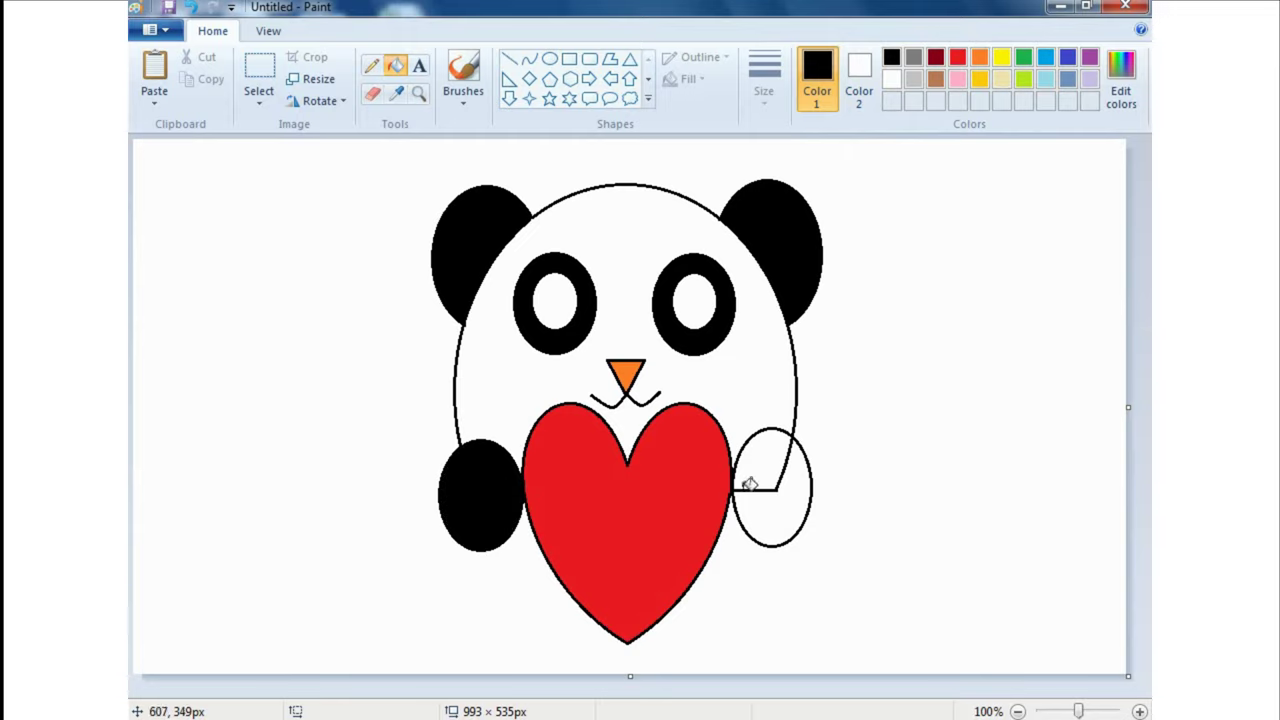
left_click(766, 466)
left_click(789, 510)
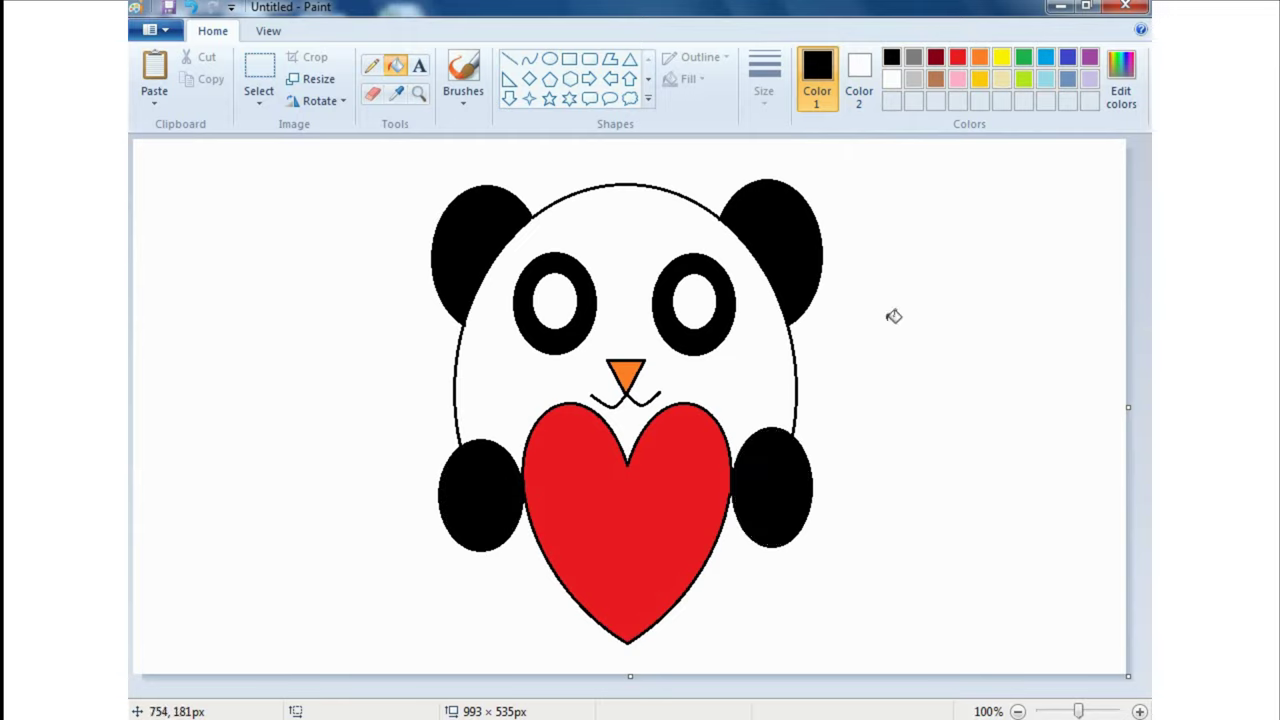